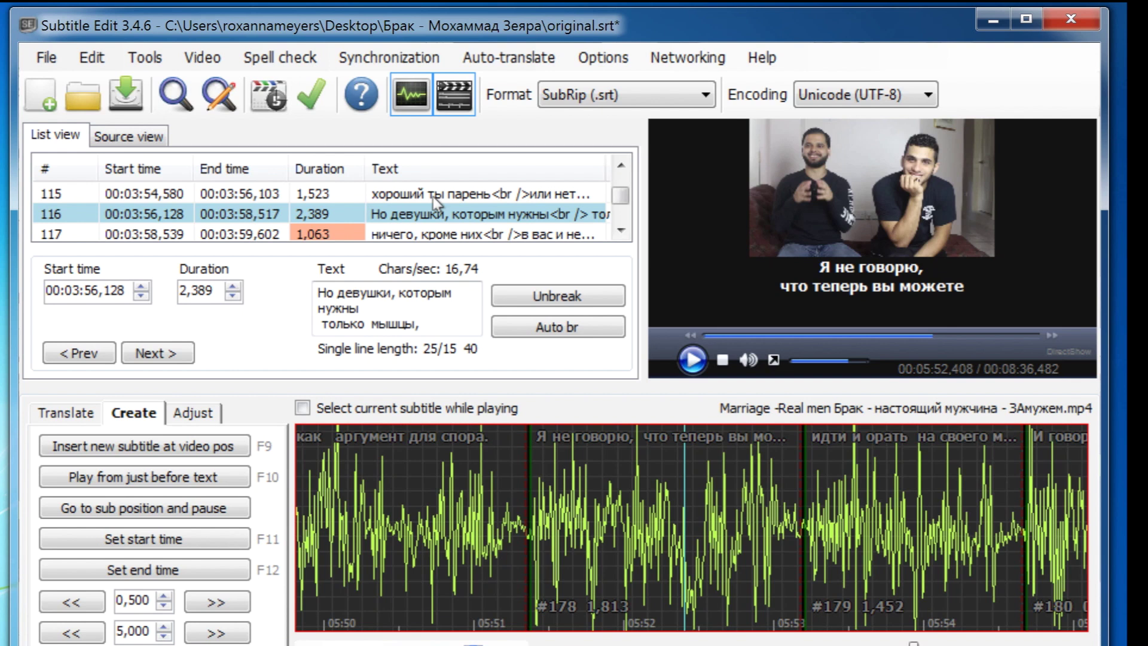
# Step: Play the video in Subtitle Edit to preview the Russian subtitles, pausing near 07:59
pyautogui.click(693, 360)
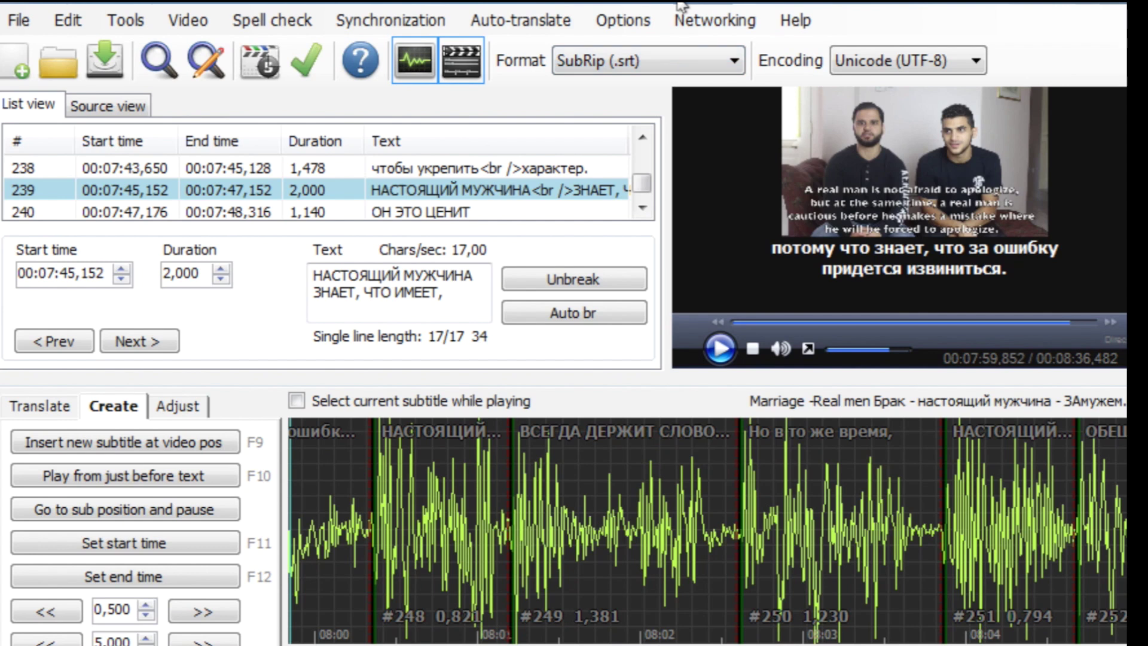
# Step: Pick Final Cut Pro X Xml (.fcpxml) from the Format list to save the subtitles
pyautogui.click(640, 61)
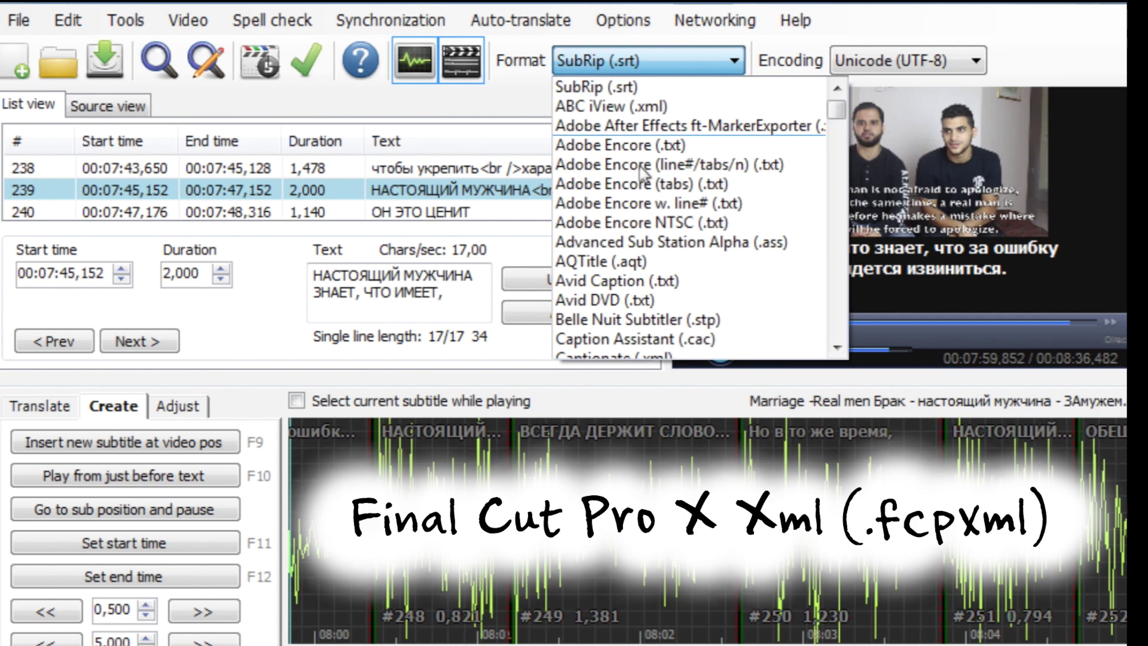
pyautogui.scroll(-6, 642, 296)
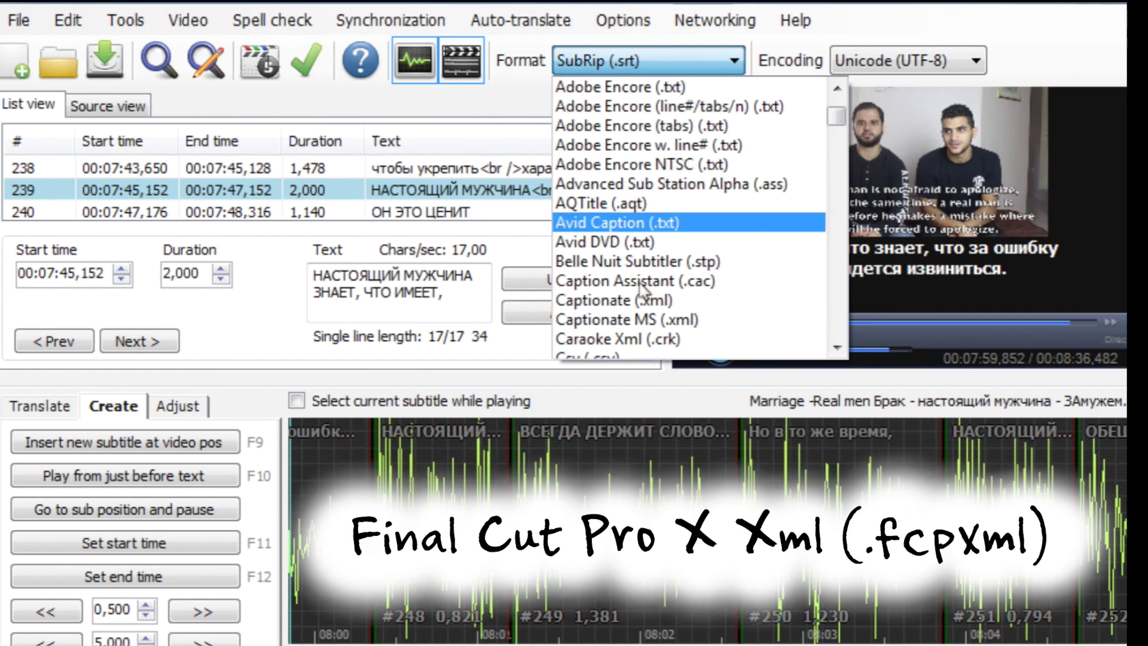
pyautogui.scroll(-5, 643, 292)
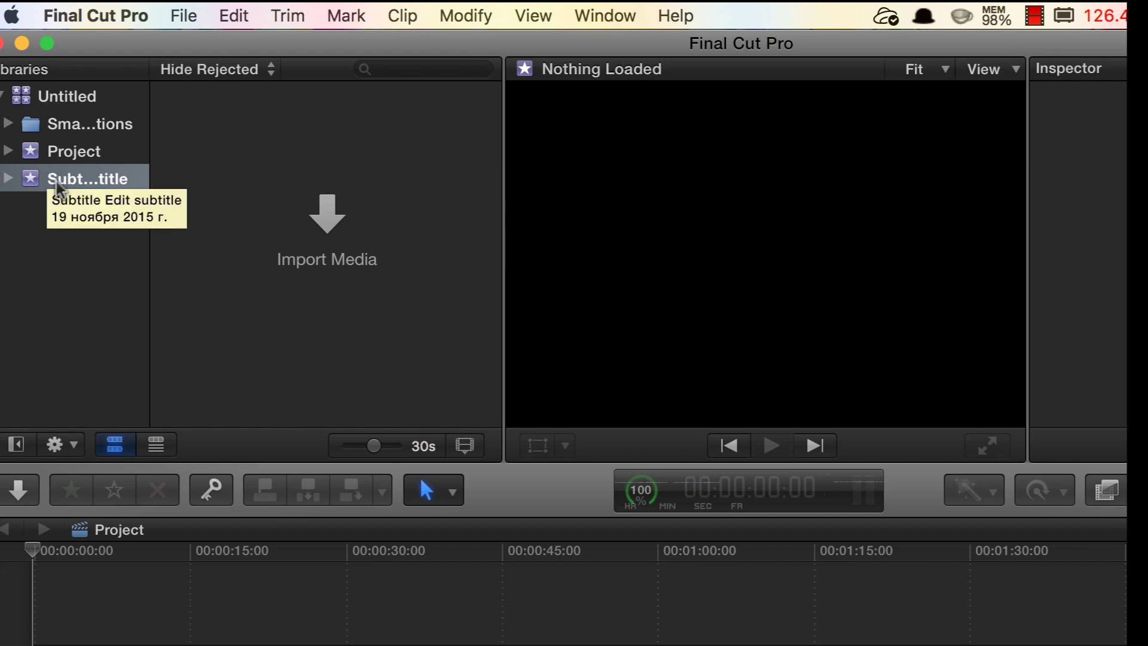
# Step: Import the exported .fcpxml subtitle file from the Project folder via File > Import > XML
pyautogui.click(185, 18)
pyautogui.moveTo(226, 171)
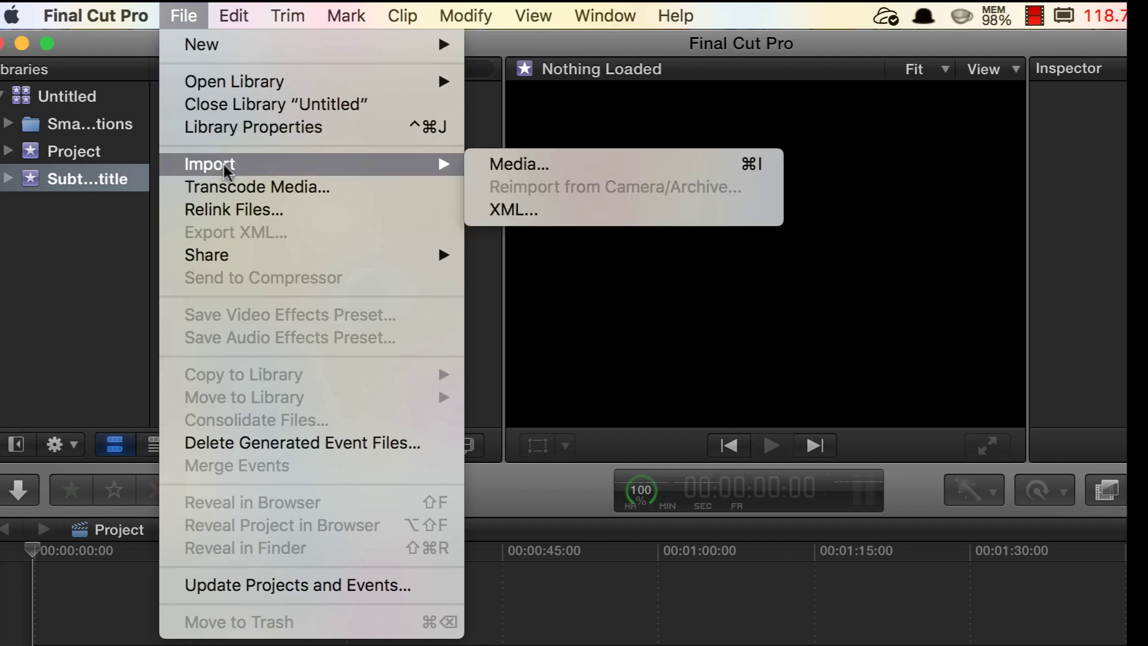
pyautogui.click(494, 211)
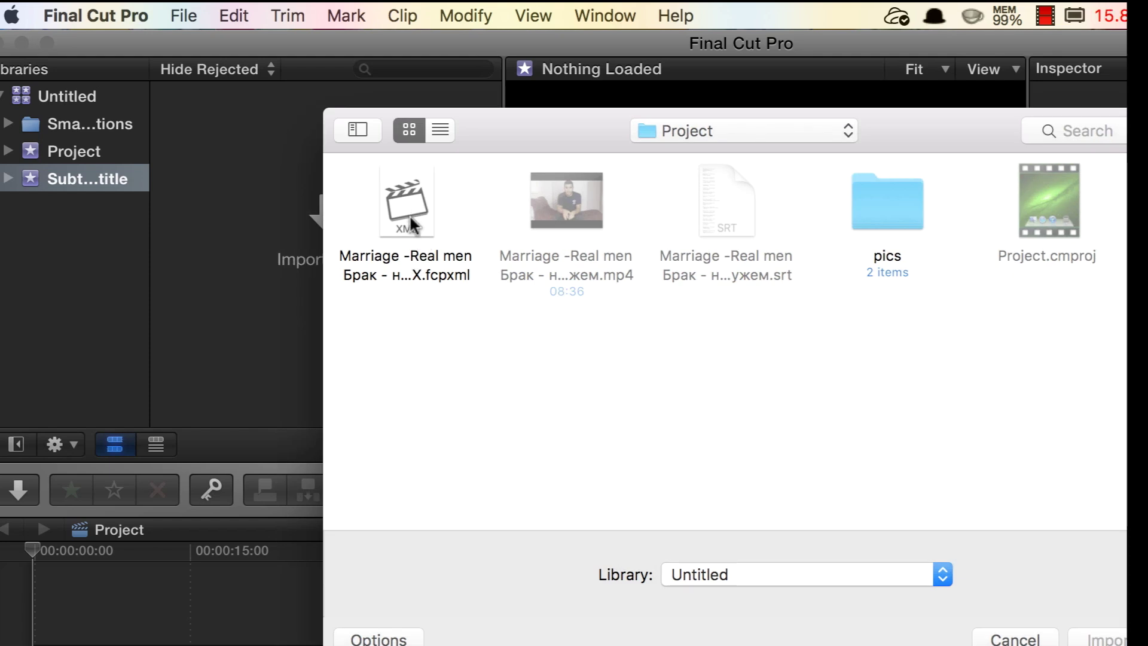
pyautogui.doubleClick(412, 225)
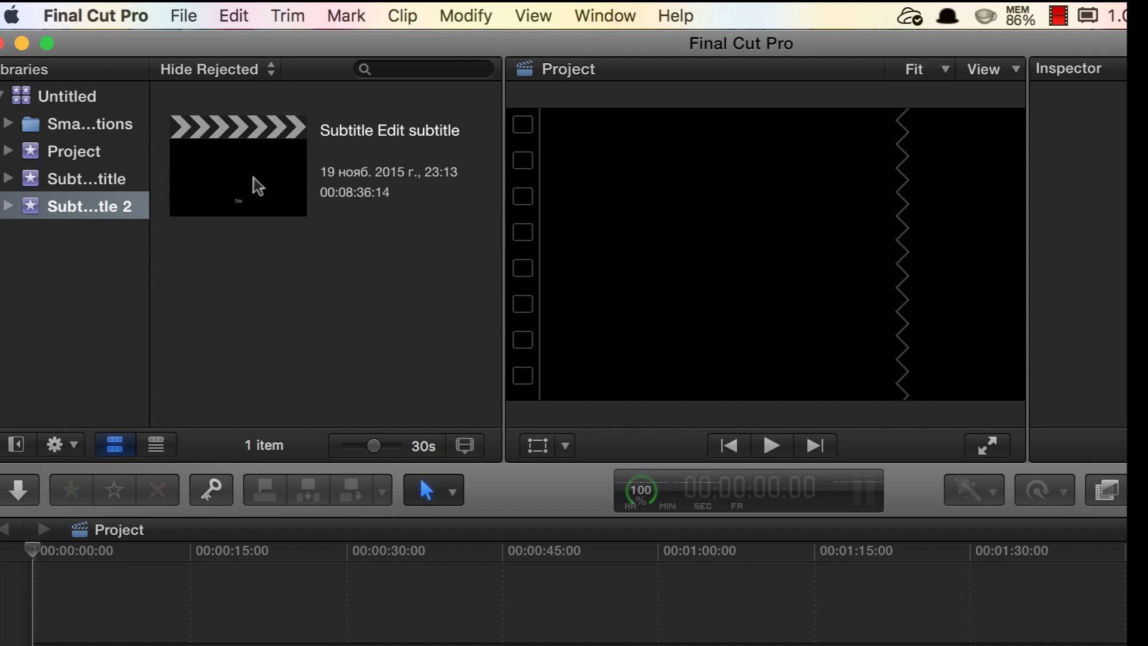
# Step: Open the imported 'Subtitle Edit subtitle' project in the timeline
pyautogui.click(254, 178)
pyautogui.rightClick(254, 178)
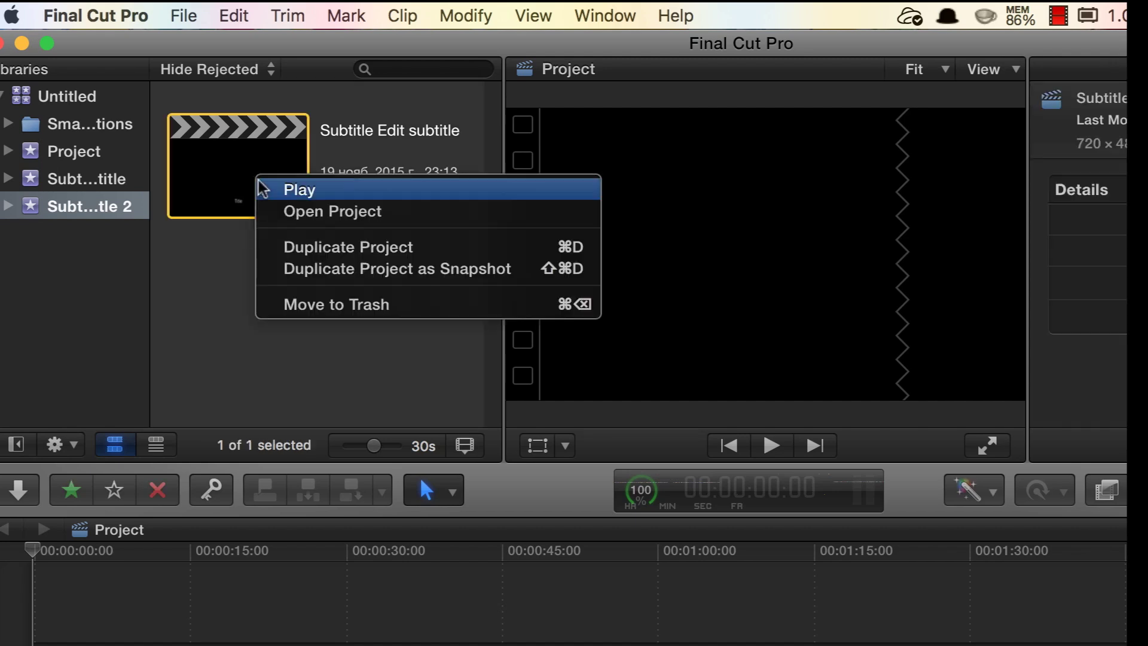
pyautogui.click(291, 215)
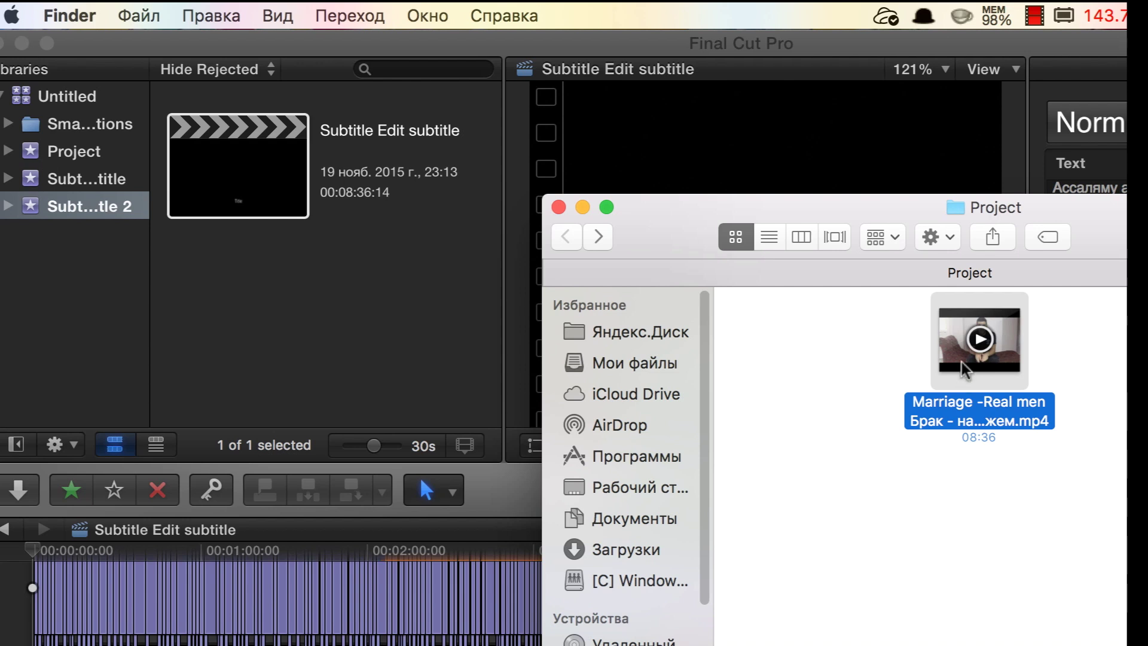
# Step: Import the Marriage -Real men mp4 and place it beneath the subtitles in the timeline
pyautogui.moveTo(964, 368); pyautogui.dragTo(297, 296)
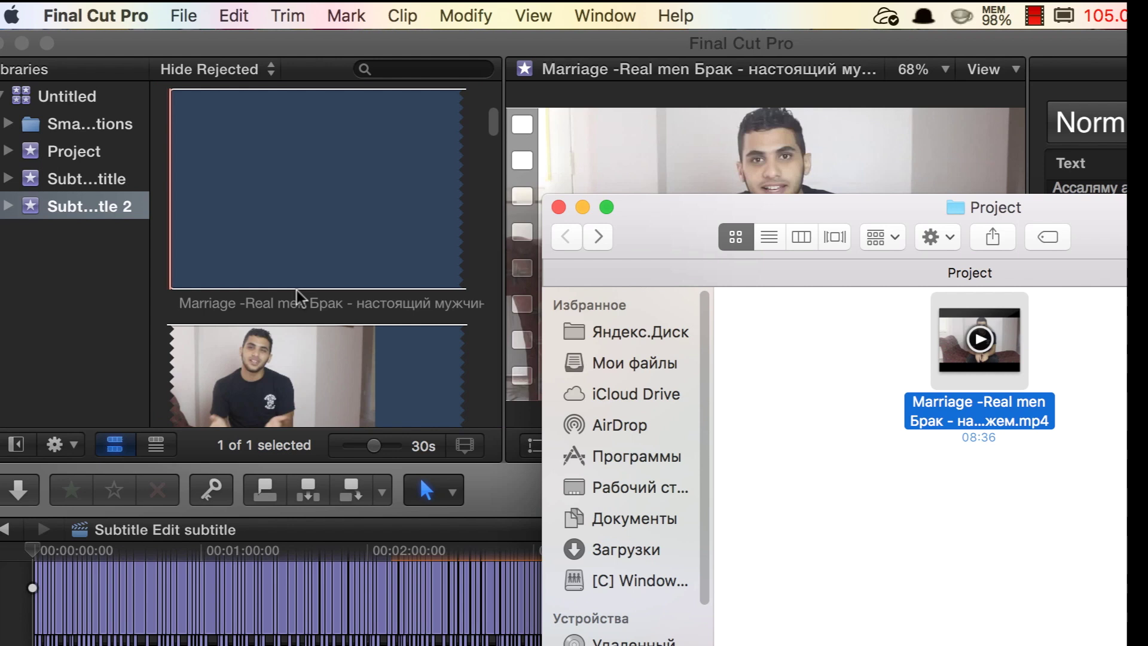
pyautogui.click(372, 254)
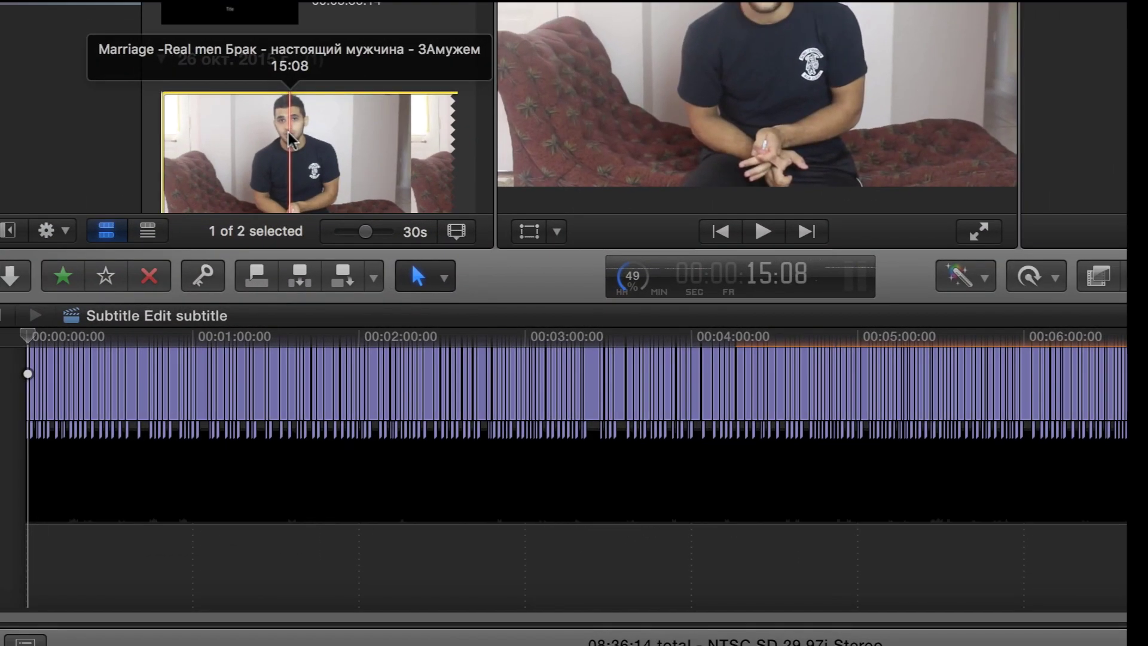
pyautogui.moveTo(289, 139); pyautogui.dragTo(6, 565)
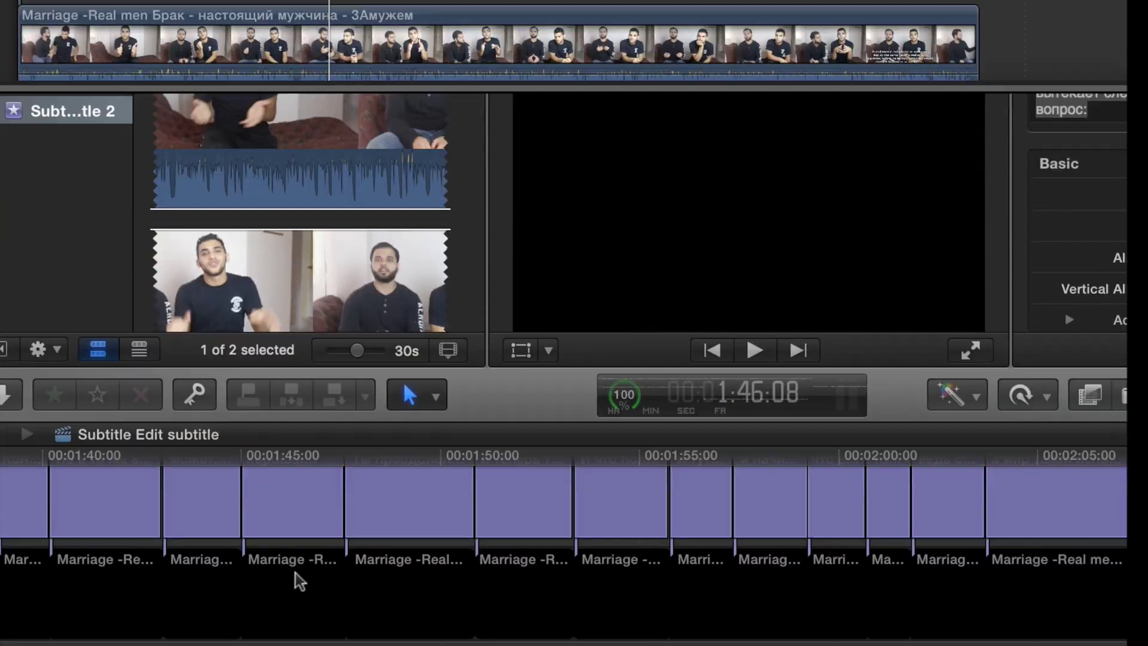
# Step: Edit the 00:01:58 subtitle 'и начинаешь: но ведь Пророк сказал,' and select part of its first line
pyautogui.click(254, 558)
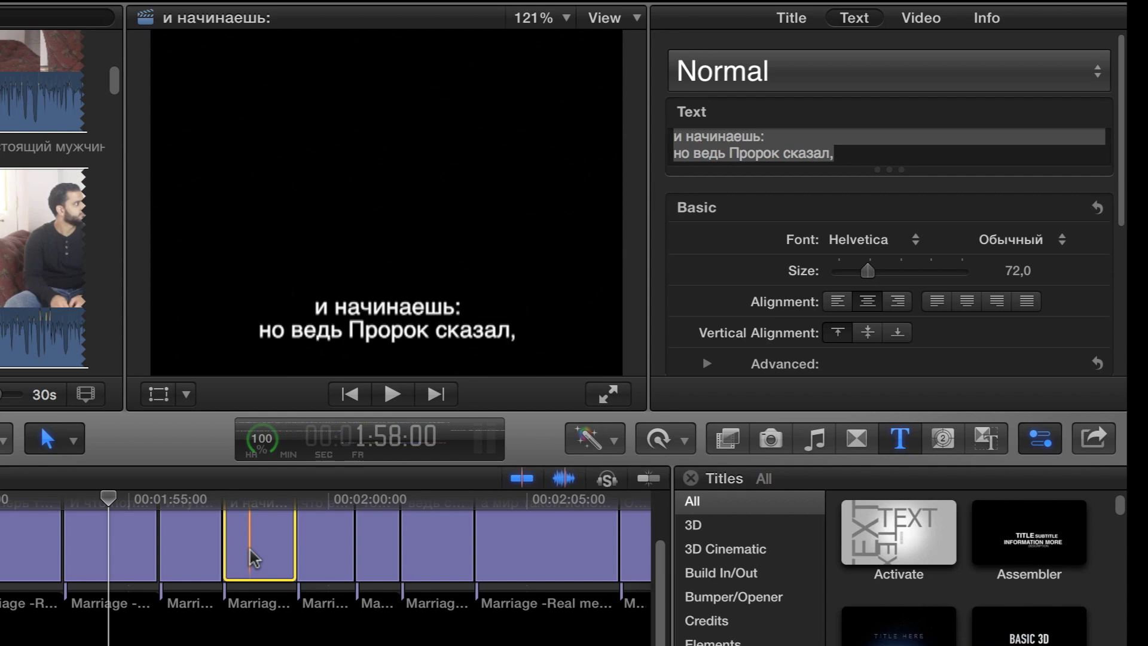
pyautogui.doubleClick(254, 558)
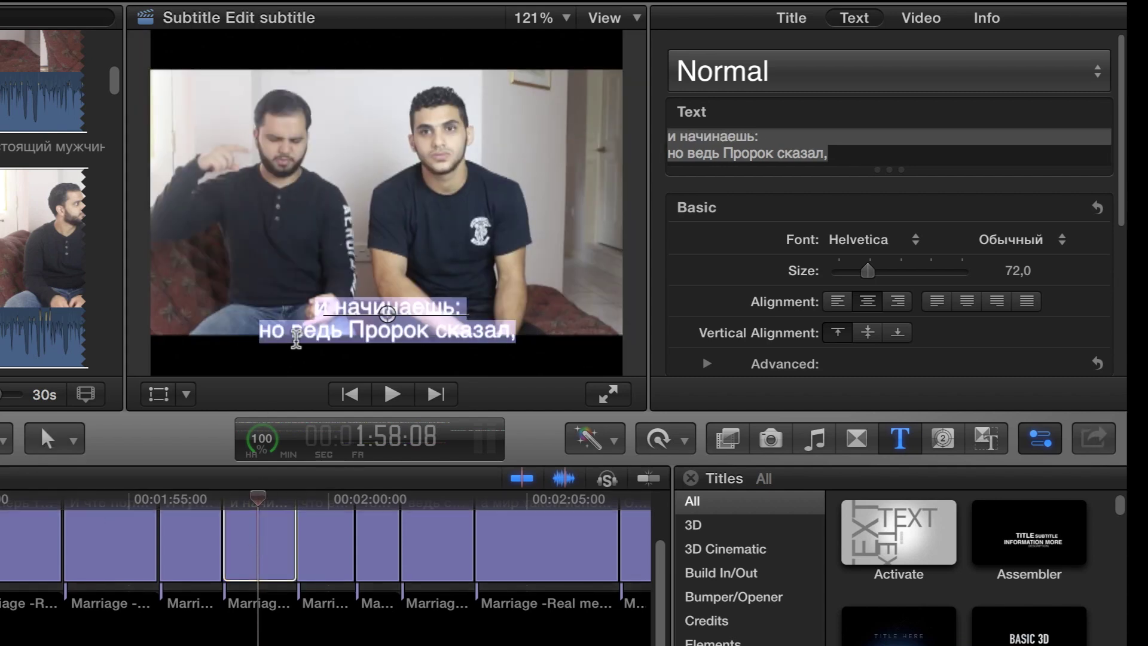
pyautogui.click(341, 312)
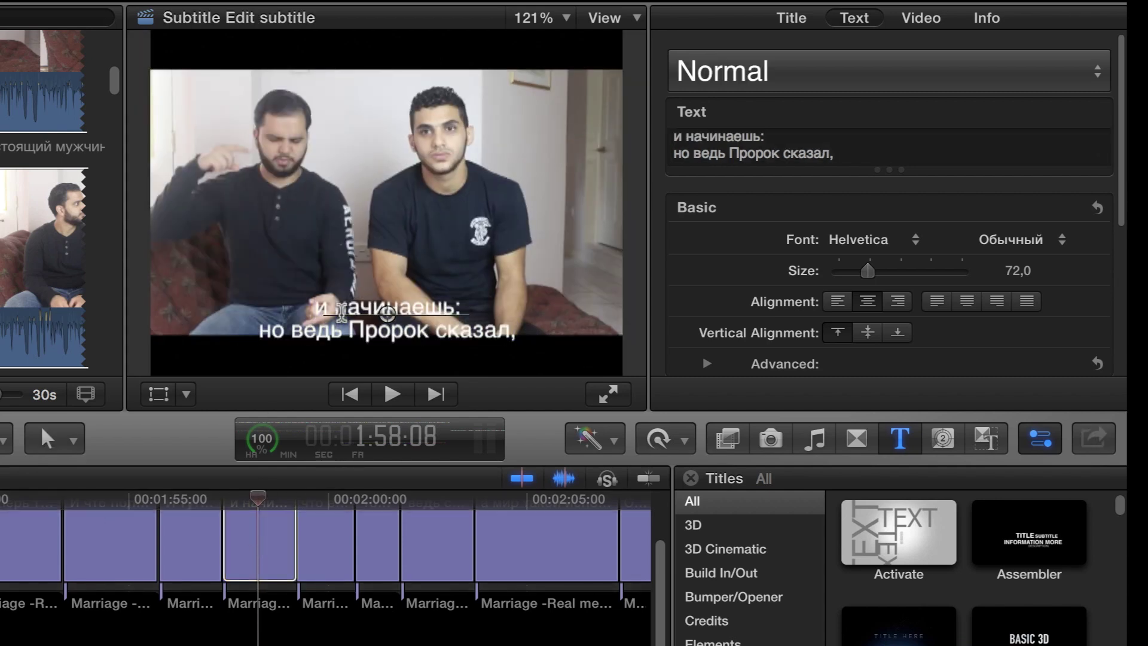
pyautogui.moveTo(342, 312); pyautogui.dragTo(440, 315)
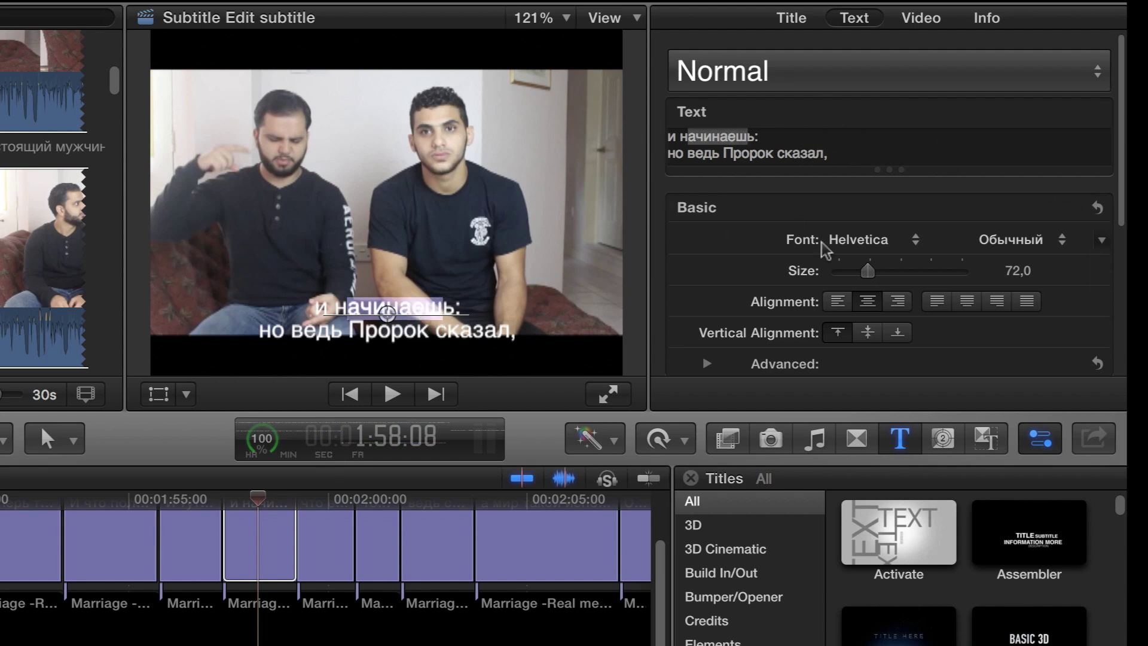
# Step: Enlarge all the subtitle text to size 99 with justified centre alignment
pyautogui.click(879, 149)
pyautogui.press('super+a')
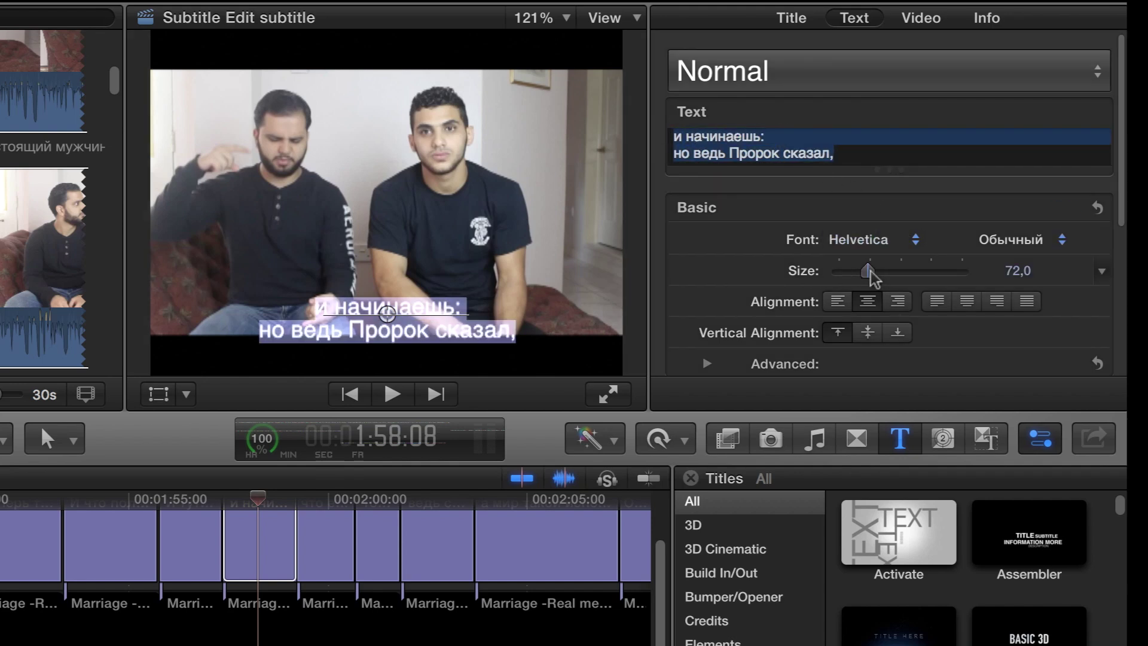
pyautogui.moveTo(867, 270); pyautogui.dragTo(879, 270)
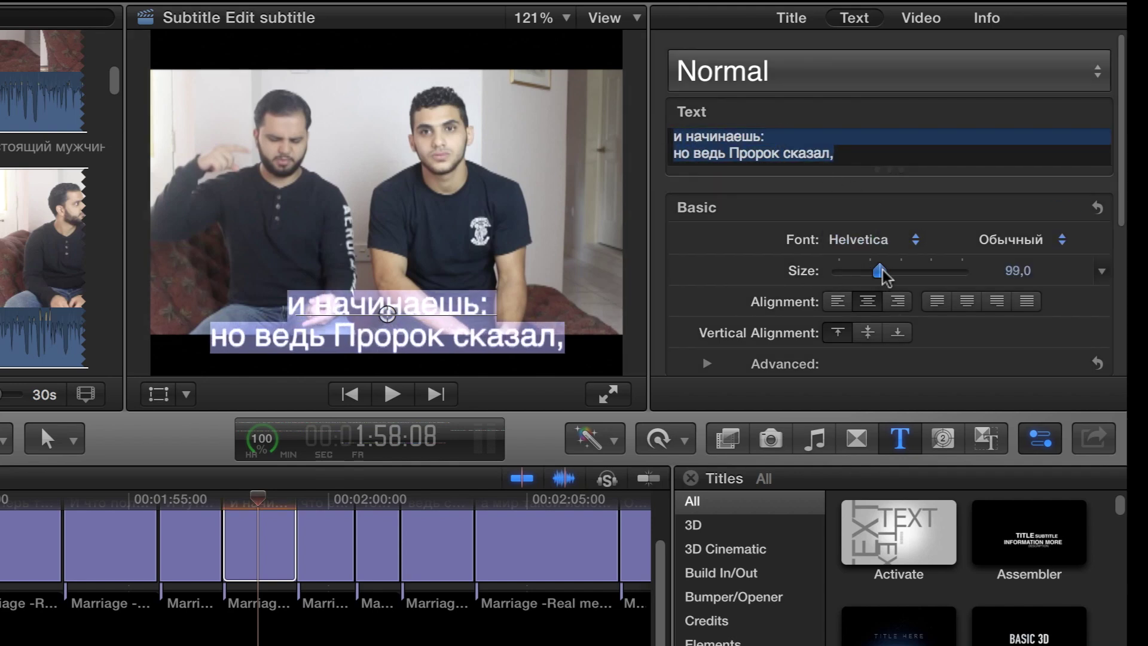
pyautogui.click(838, 302)
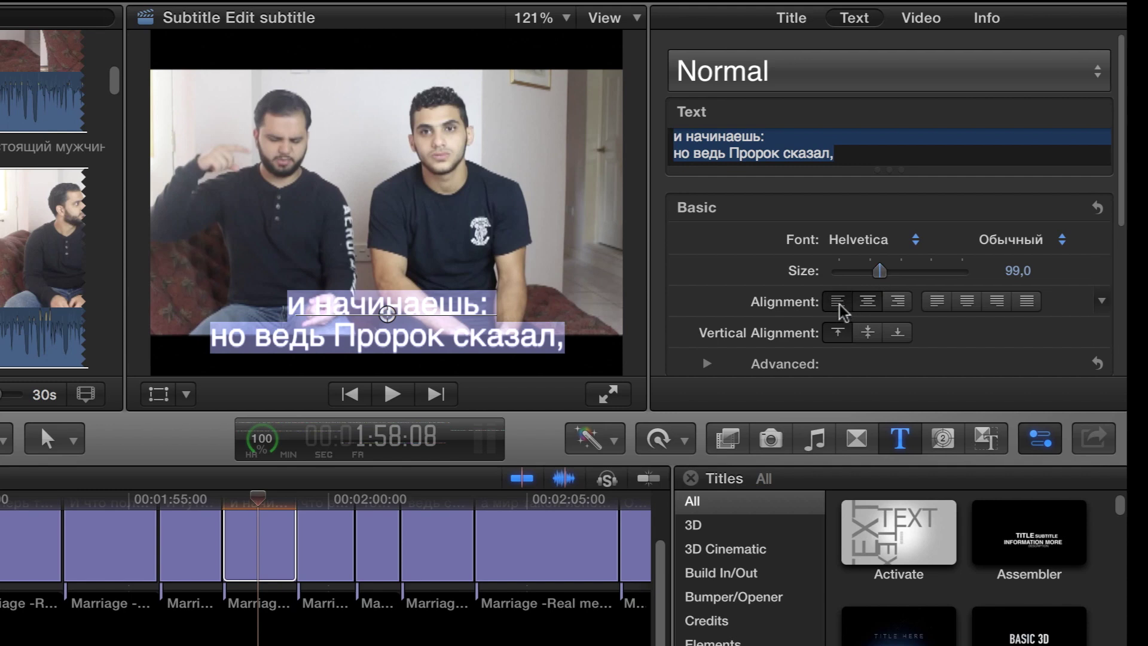
pyautogui.click(897, 302)
pyautogui.click(966, 302)
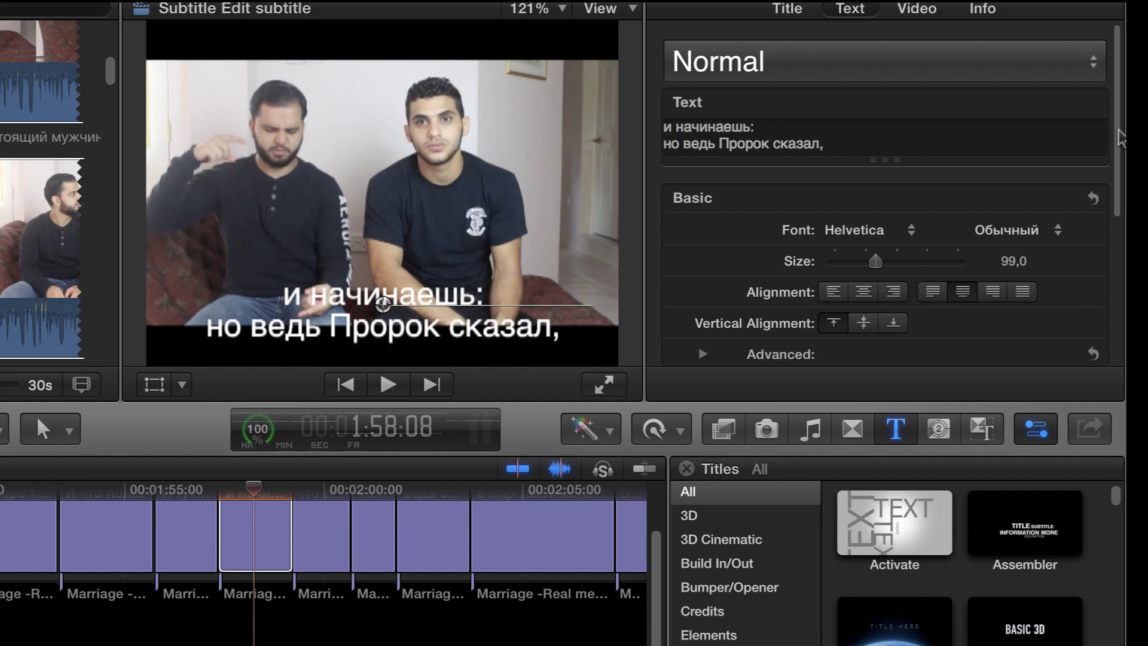
# Step: Check the text Face fill colour, leaving it white at 100% opacity
pyautogui.moveTo(1120, 137); pyautogui.dragTo(1120, 288)
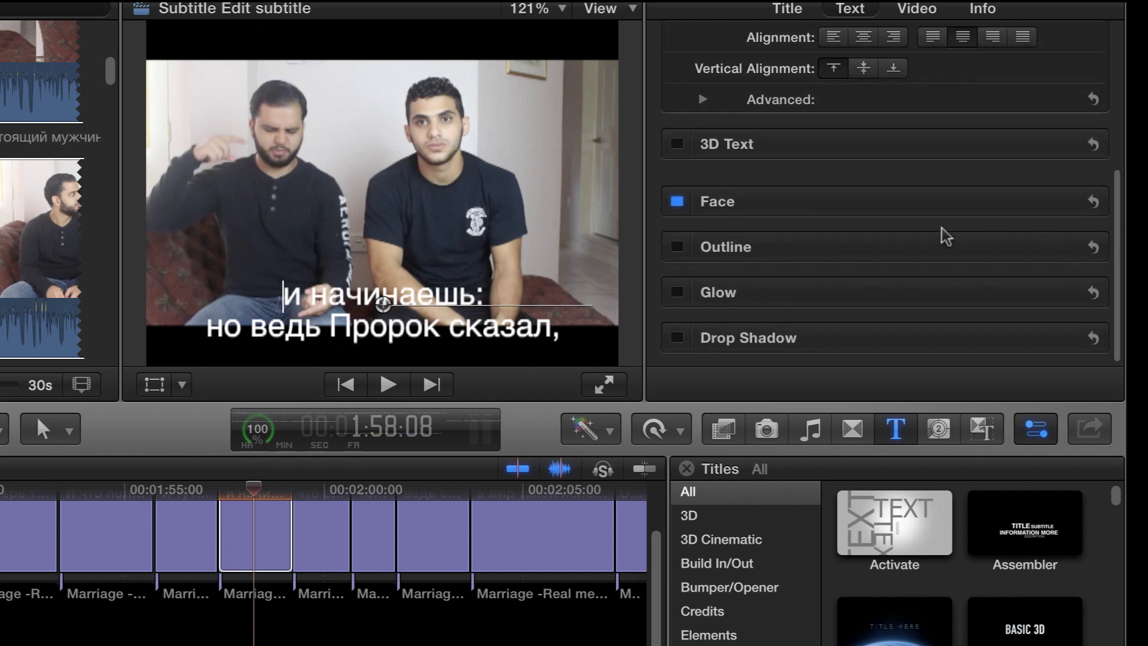
pyautogui.click(1064, 204)
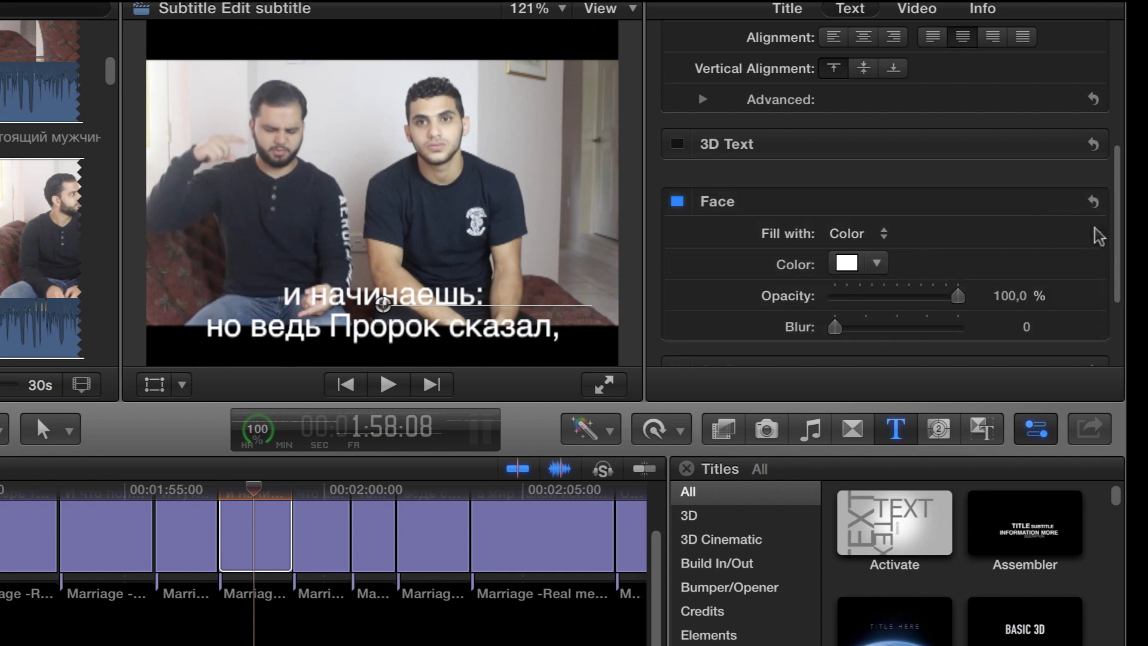
pyautogui.moveTo(1120, 218); pyautogui.dragTo(1119, 240)
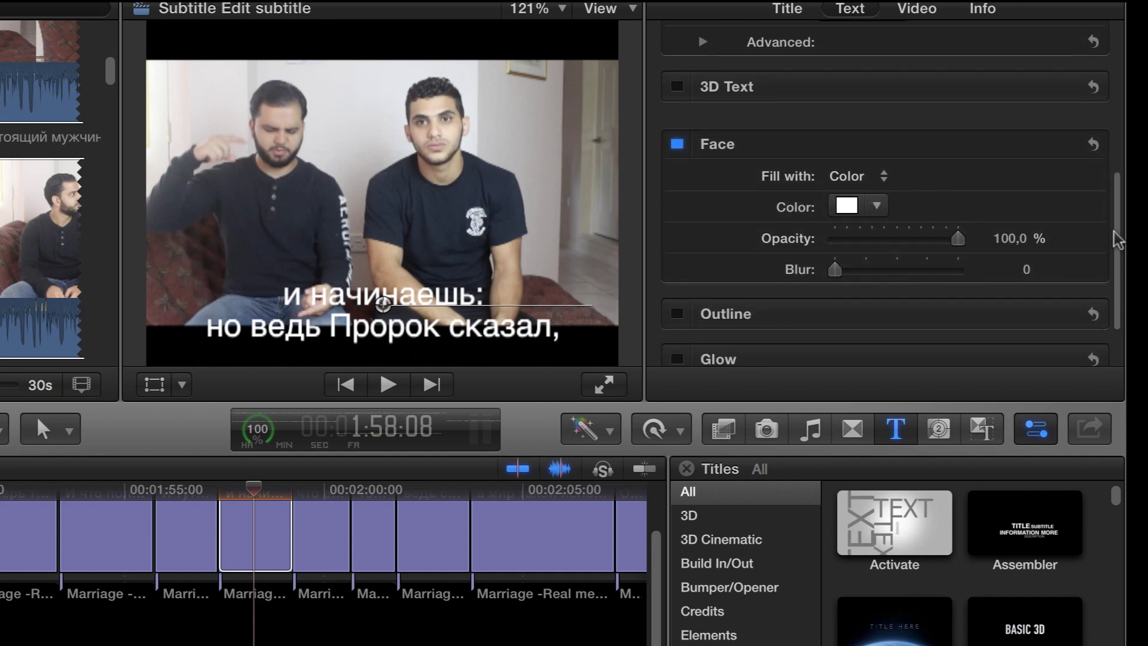
pyautogui.click(849, 208)
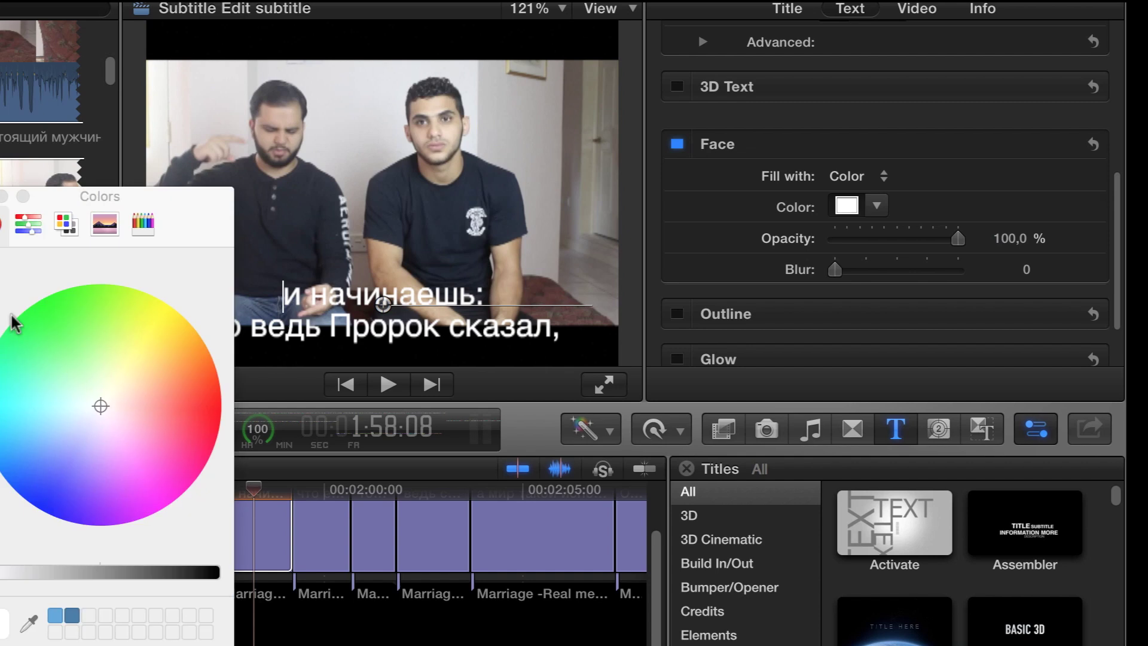
pyautogui.press('super+shift+c')
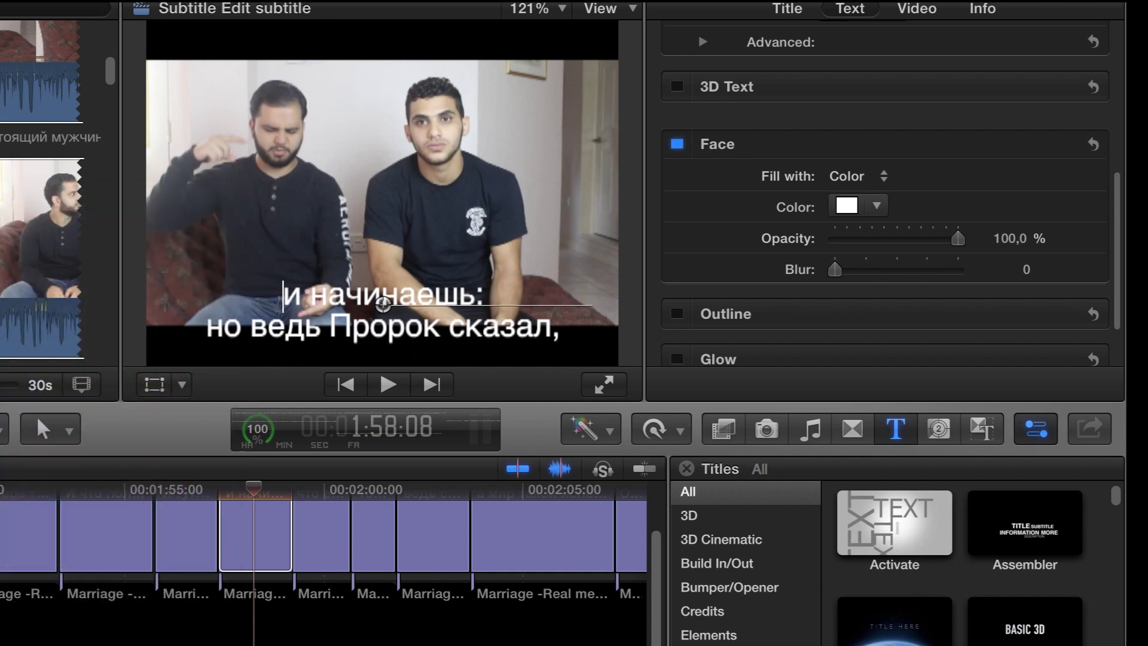
# Step: Add a near-black outline of width 15 to the 00:01:58 subtitle text
pyautogui.moveTo(1115, 251); pyautogui.dragTo(1120, 299)
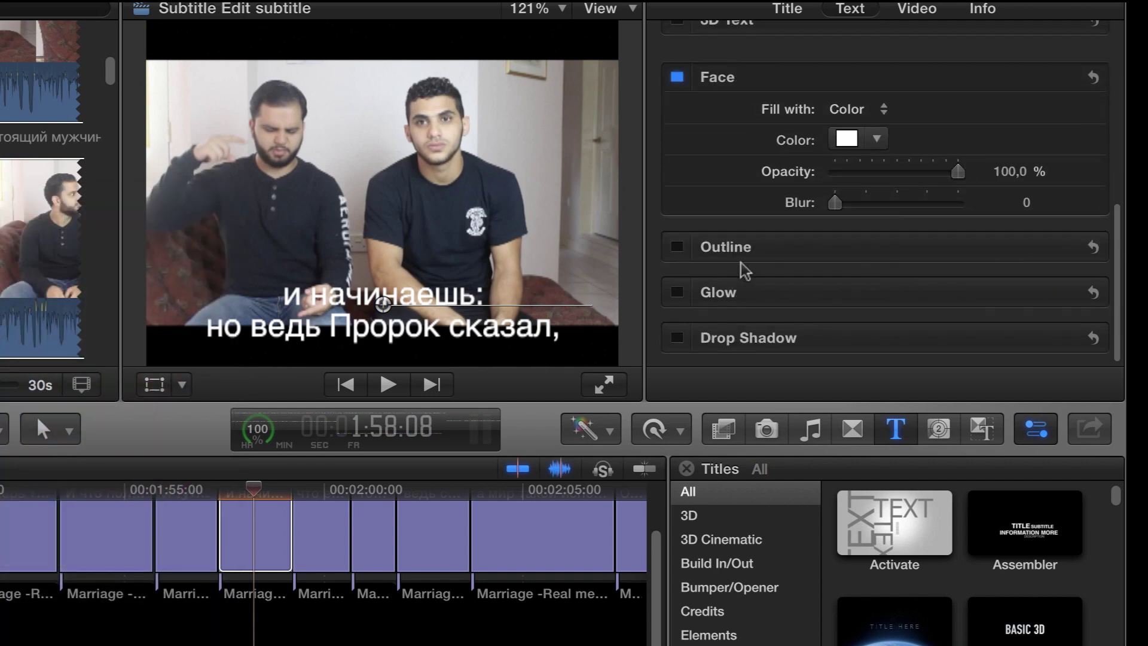
pyautogui.click(678, 247)
pyautogui.click(1060, 247)
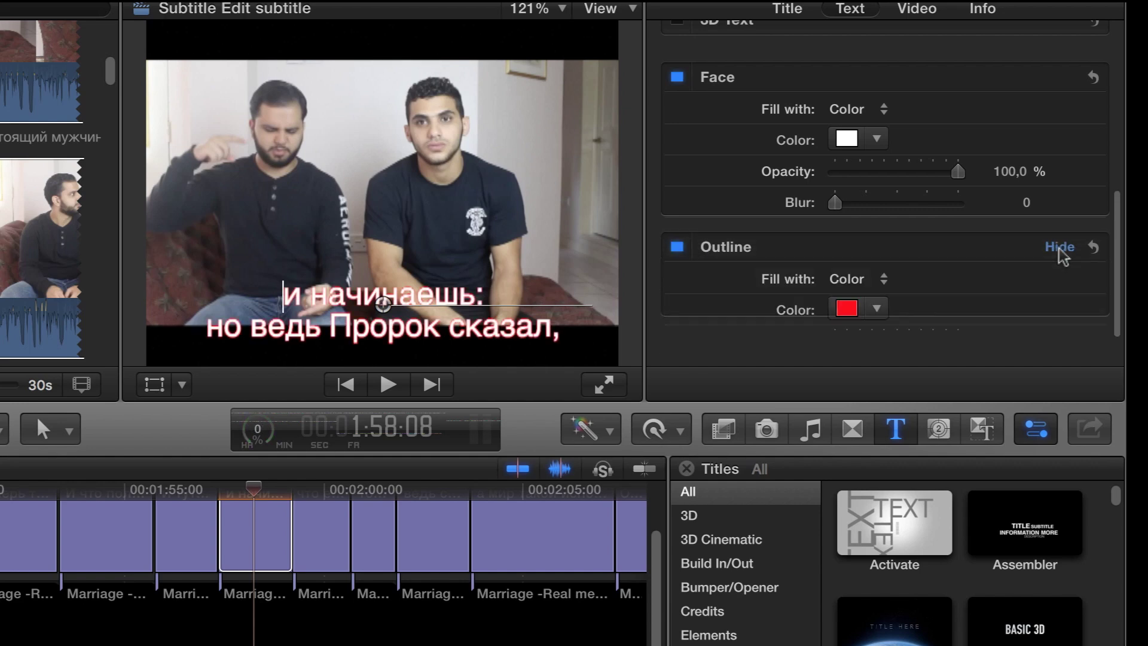
pyautogui.click(877, 308)
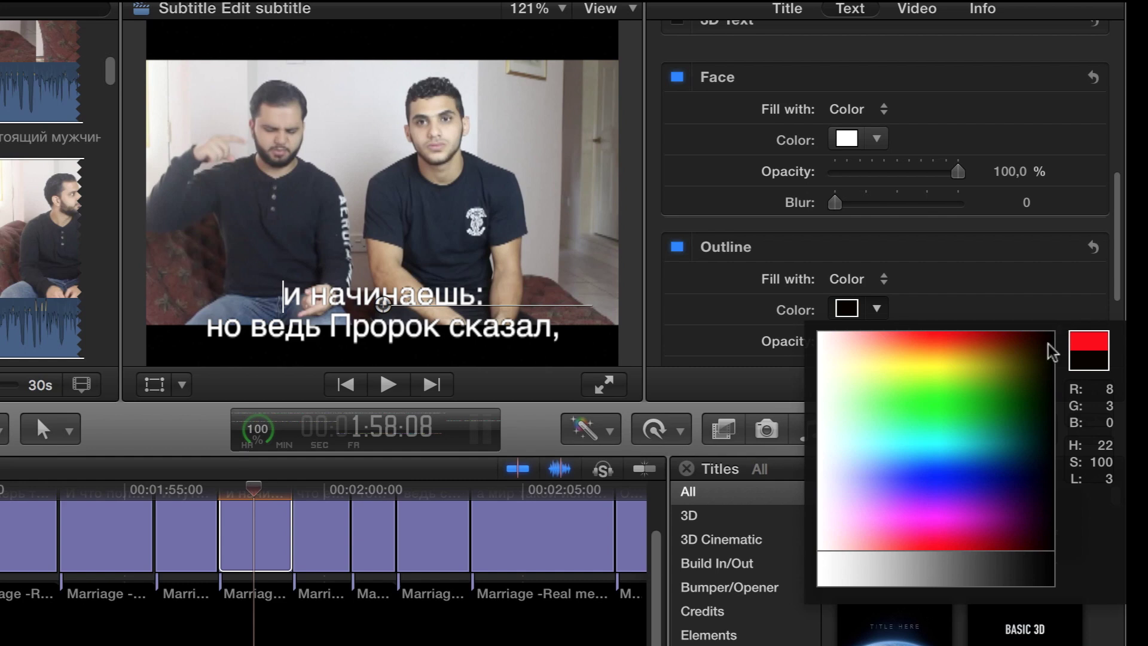
pyautogui.click(1048, 345)
pyautogui.moveTo(1114, 256); pyautogui.dragTo(1120, 294)
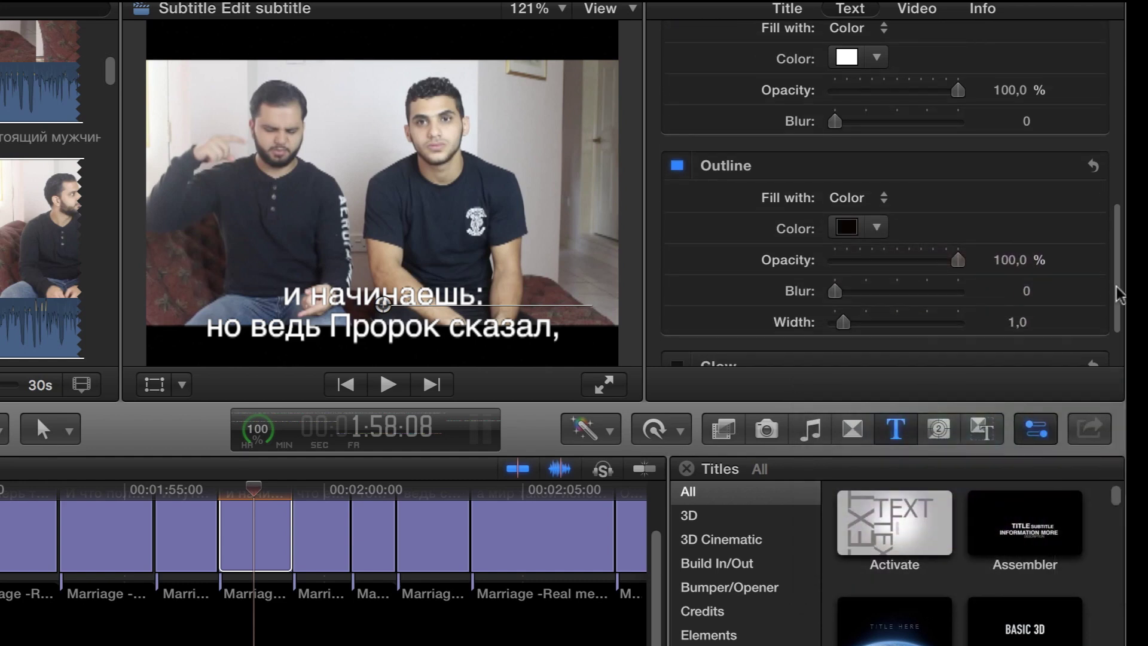
pyautogui.moveTo(850, 323); pyautogui.dragTo(961, 341)
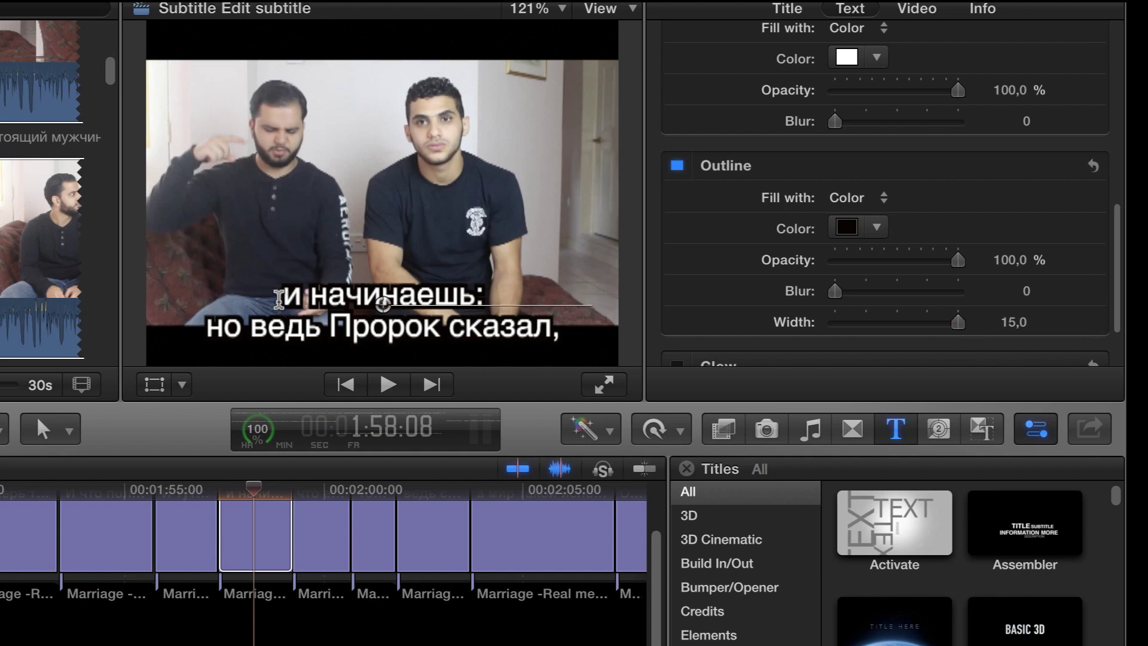
pyautogui.click(276, 299)
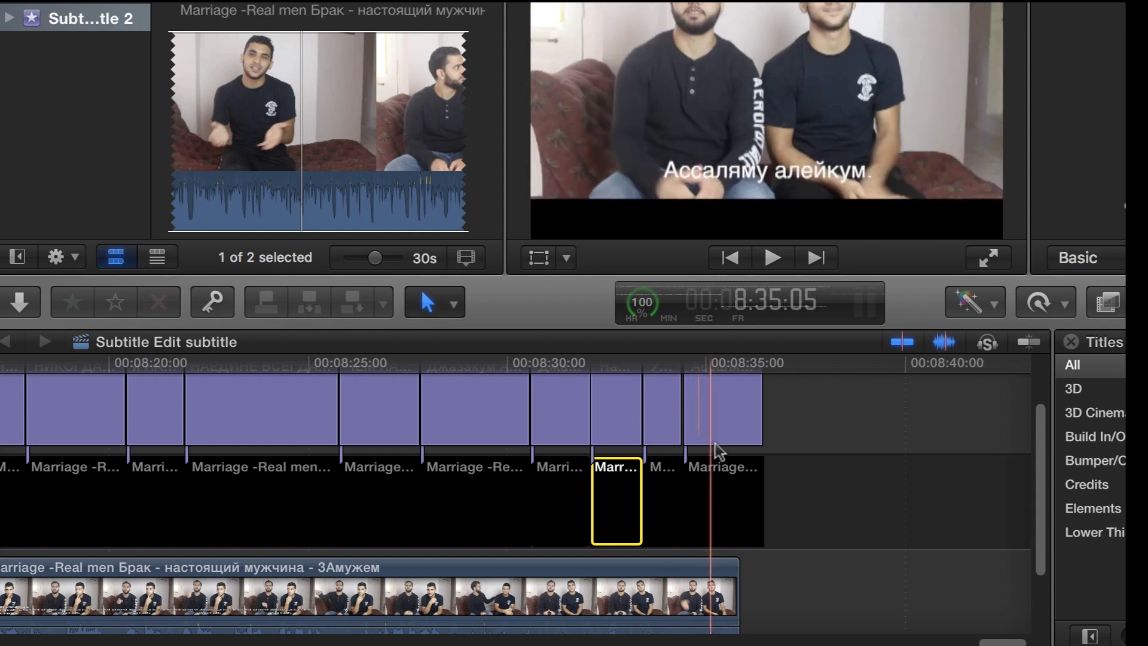
# Step: Select every subtitle title clip across the timeline, starting from the last one
pyautogui.click(725, 429)
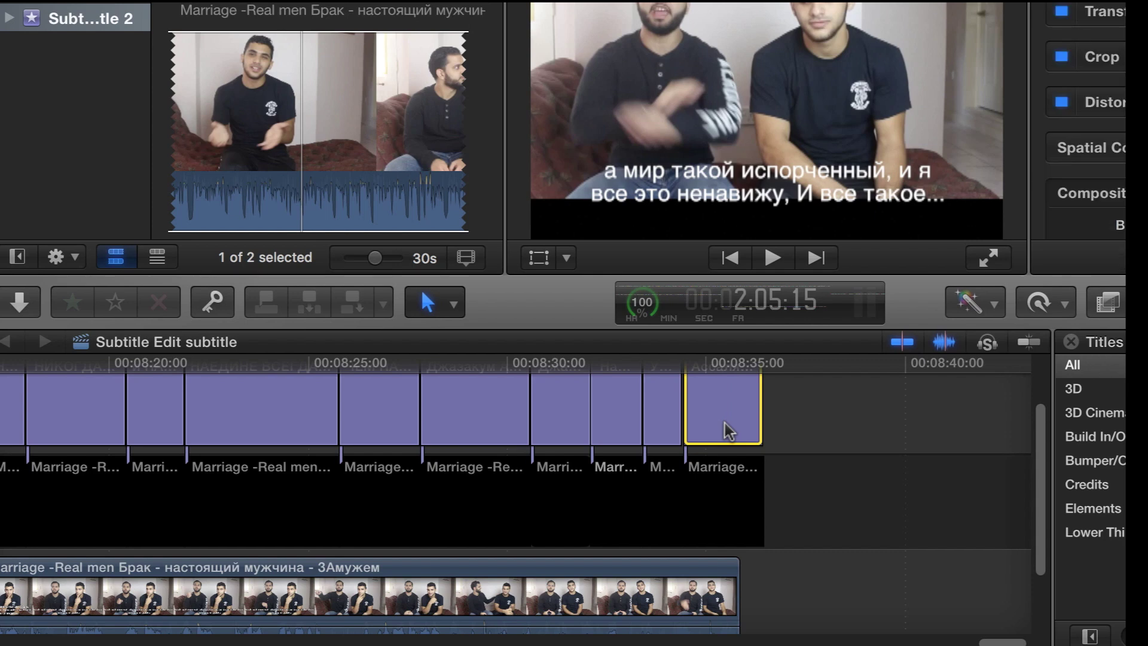
pyautogui.hscroll(-20, 515, 466)
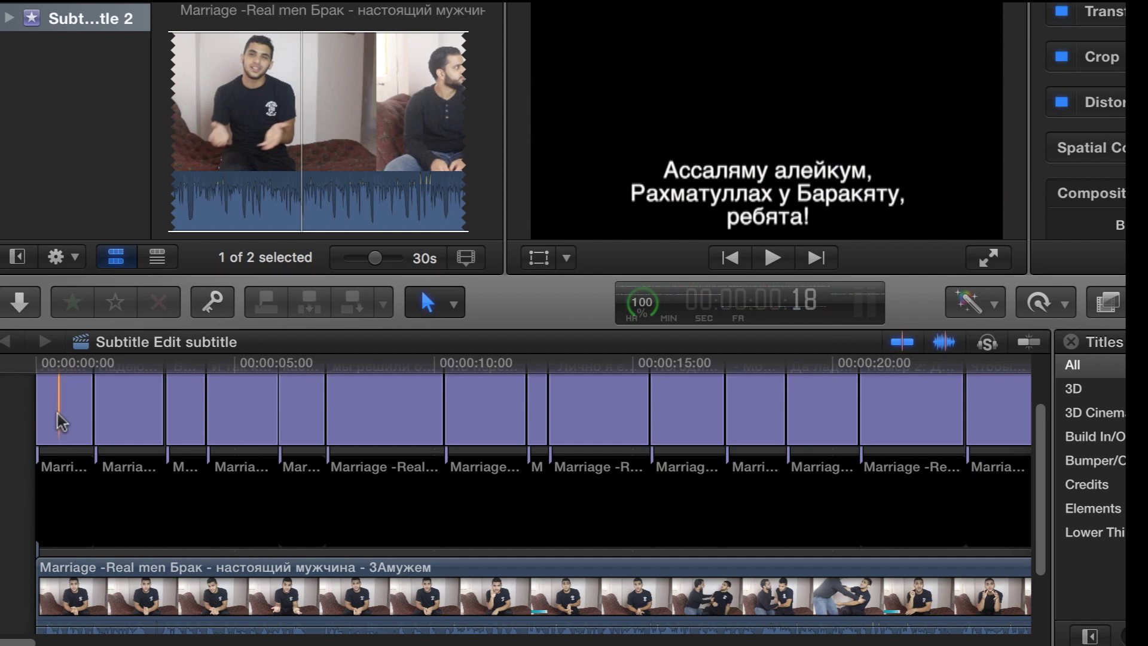
pyautogui.press('super+a')
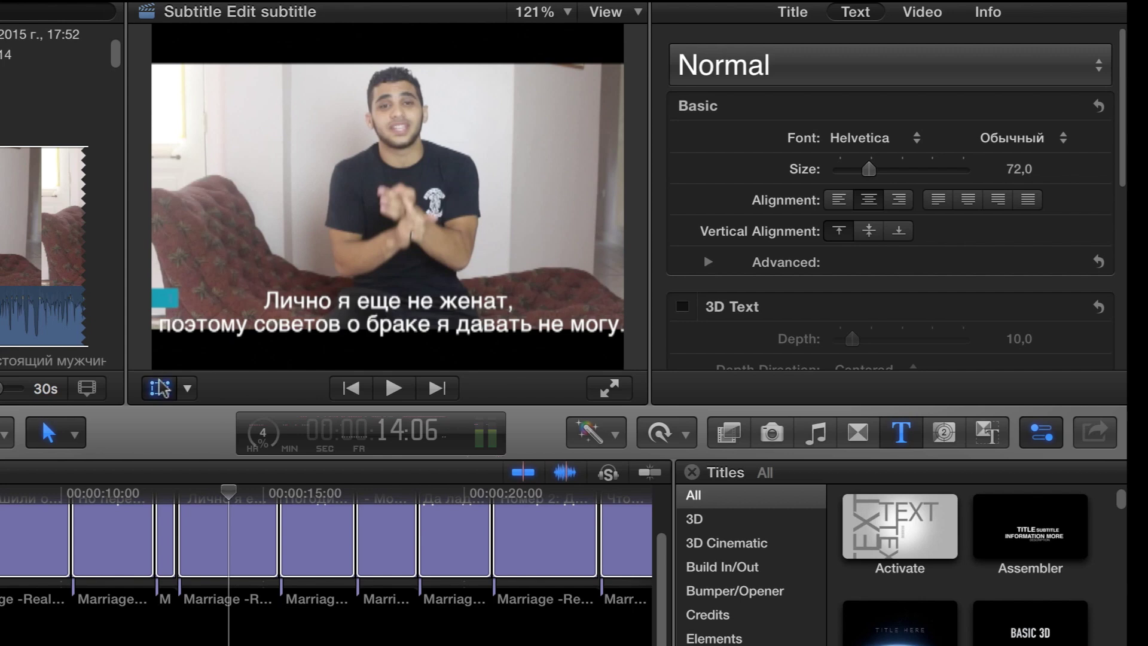
# Step: Move the subtitle up in the frame to about Y -155
pyautogui.click(160, 388)
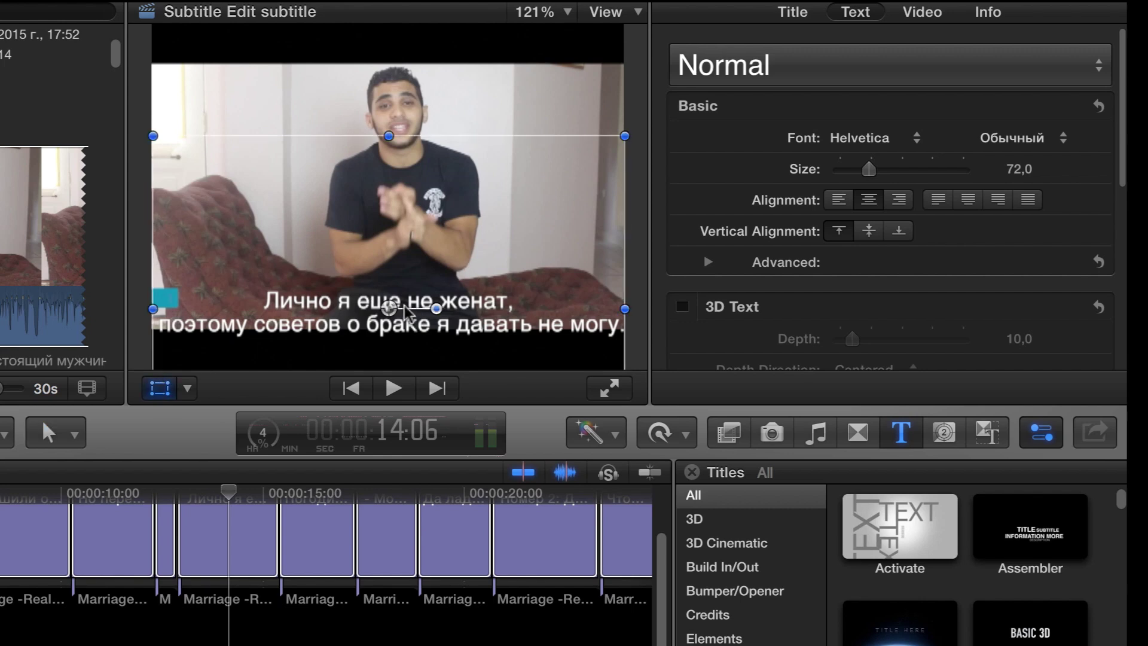
pyautogui.moveTo(405, 312); pyautogui.dragTo(407, 269)
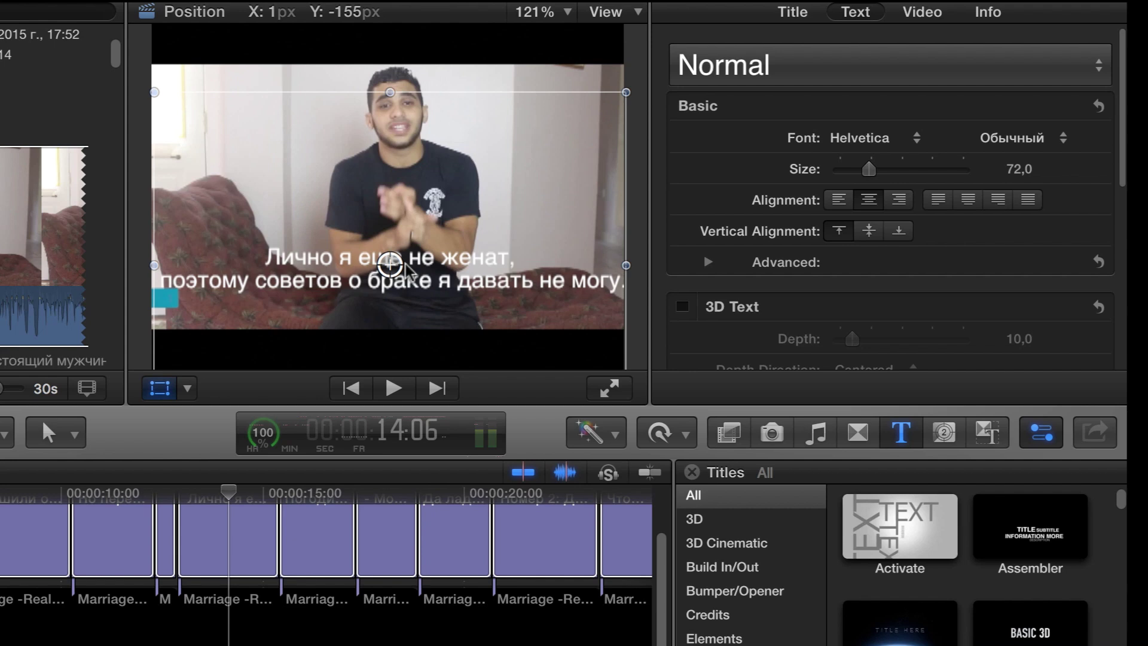
pyautogui.click(604, 46)
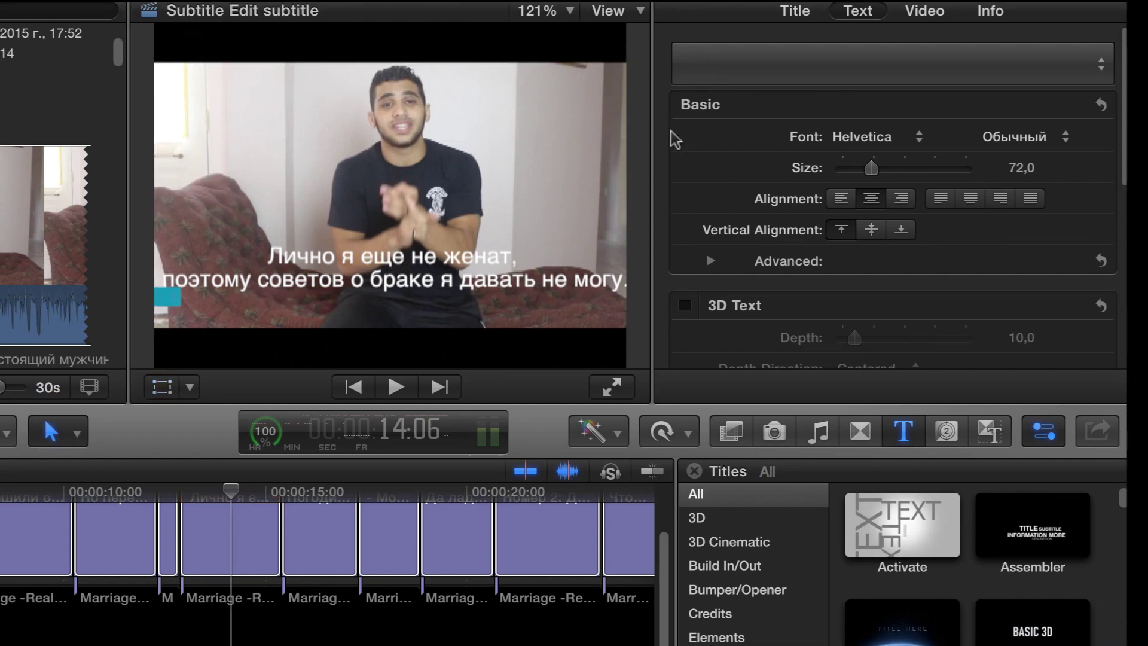
# Step: Apply the 3D Styles > Blue Plastic text style to the selected subtitles
pyautogui.click(722, 59)
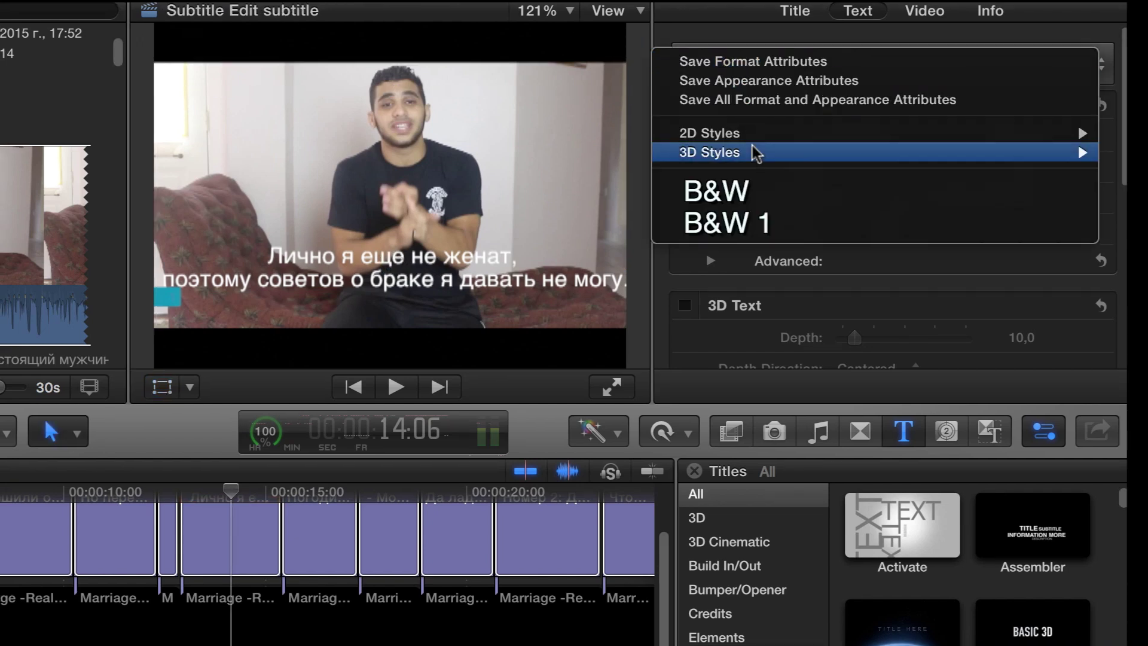
pyautogui.moveTo(752, 140)
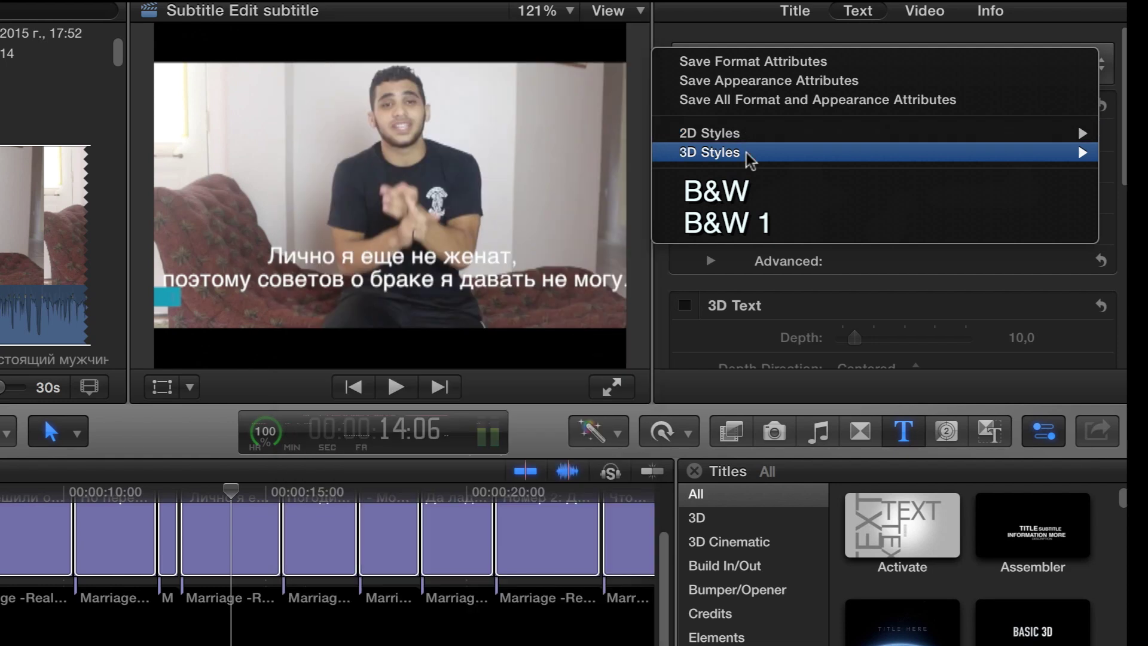
pyautogui.moveTo(749, 160)
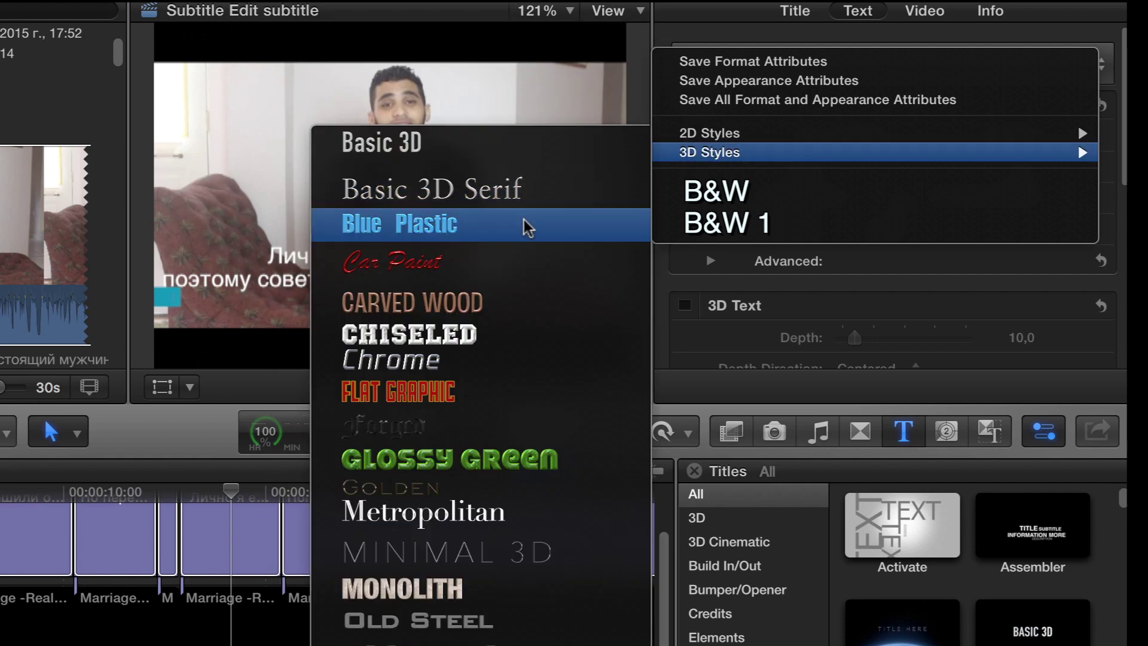
pyautogui.click(526, 228)
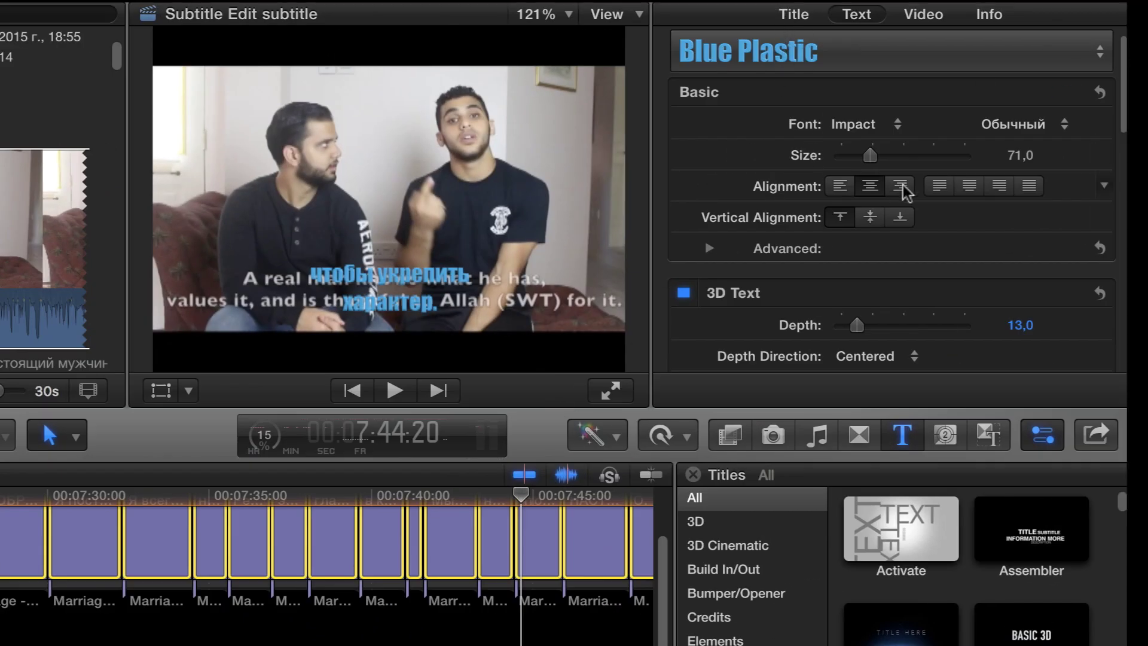
# Step: Open the Material Library for the subtitles' 3D text to choose a replacement material
pyautogui.moveTo(1124, 110); pyautogui.dragTo(1108, 286)
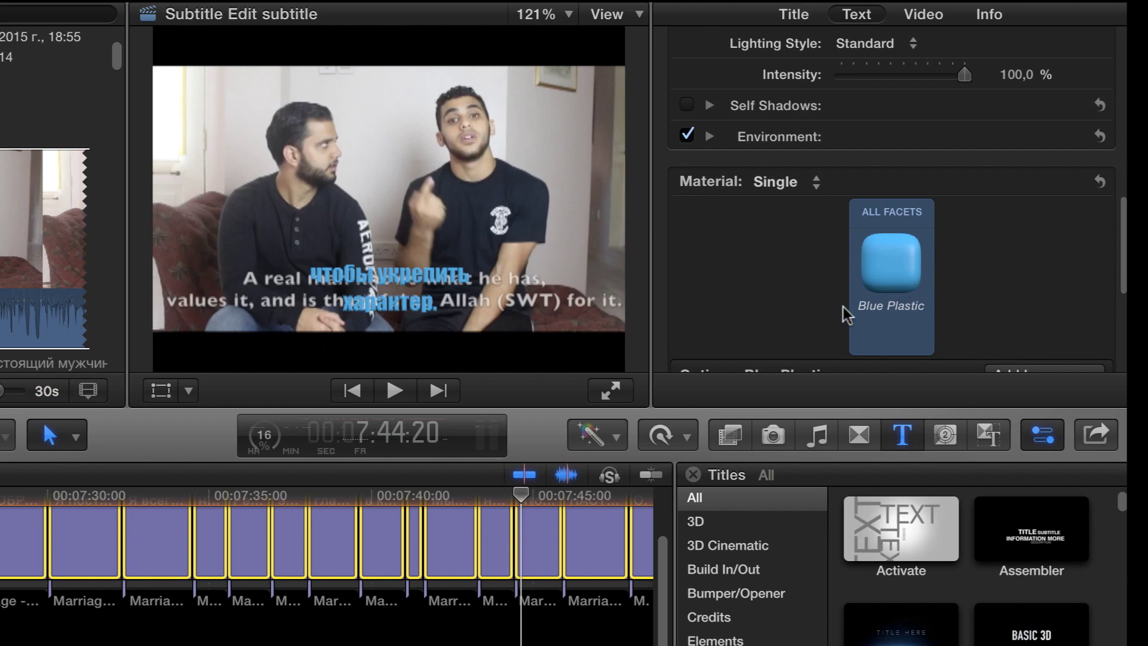
pyautogui.click(897, 269)
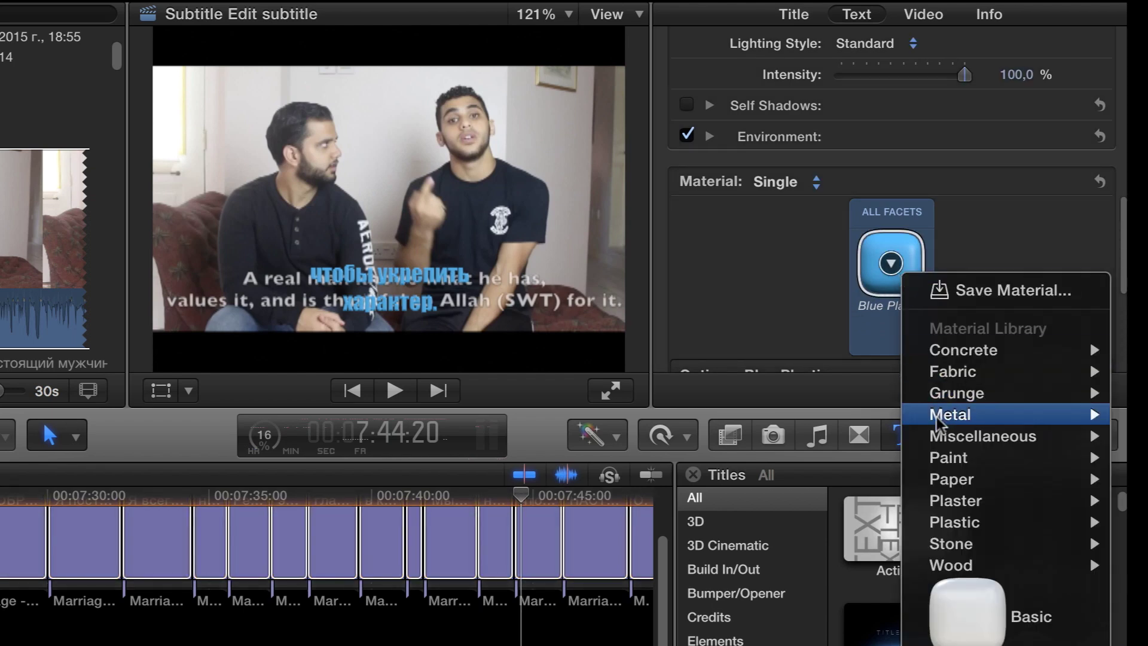
pyautogui.moveTo(951, 482)
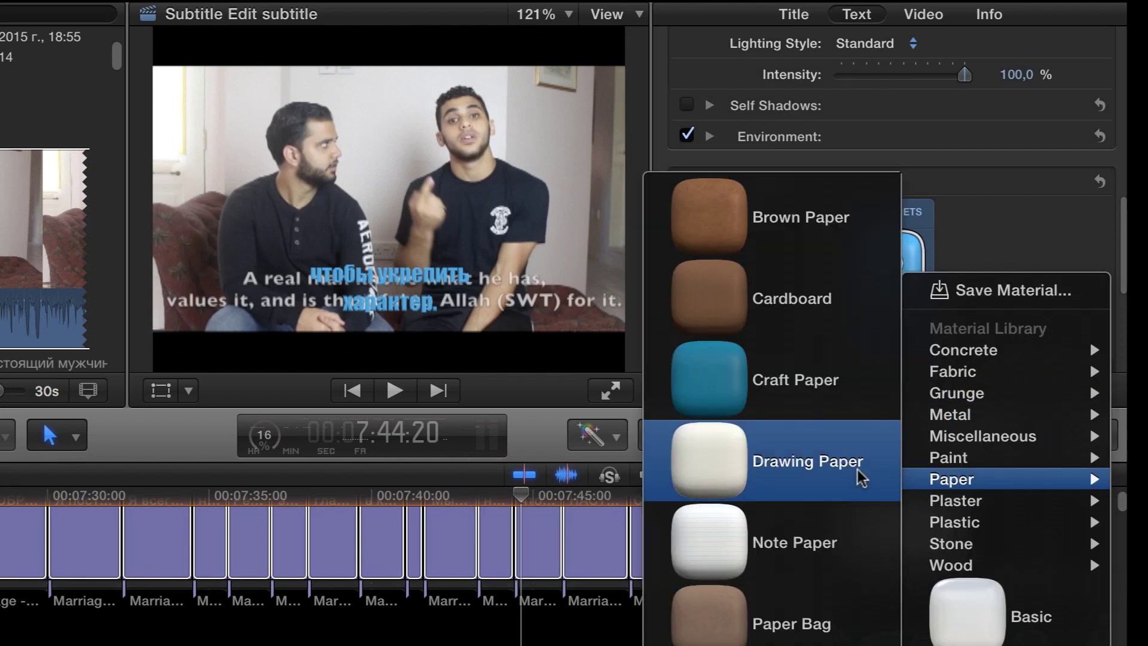
pyautogui.moveTo(956, 392)
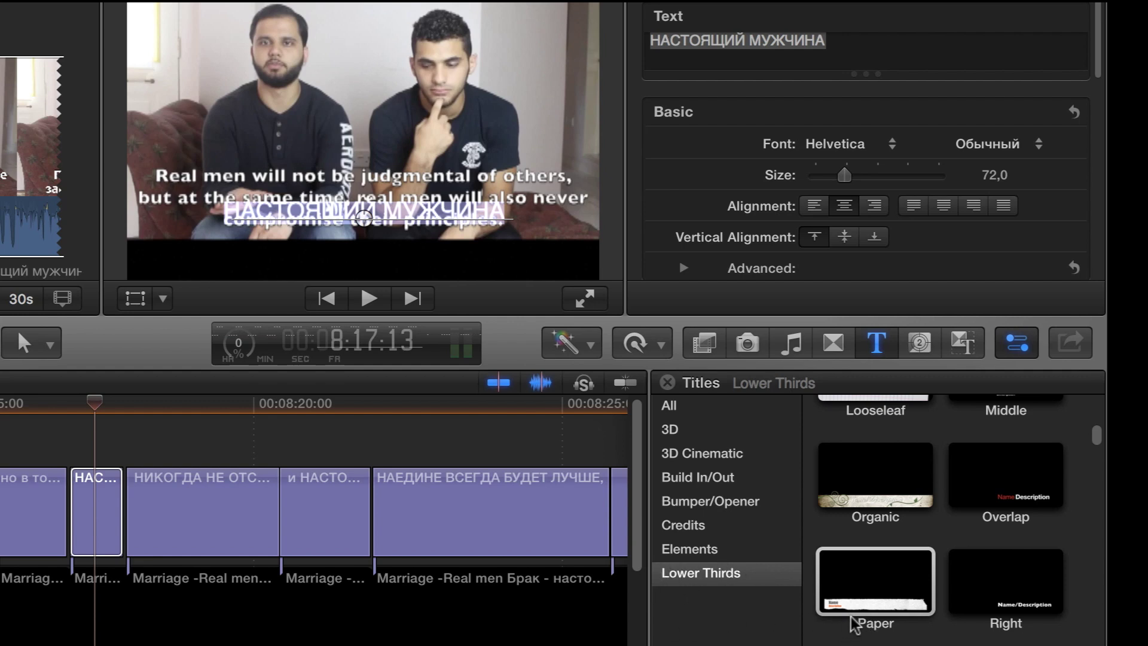
# Step: Connect a Paper lower-third title at the playhead and trim it to the НАСТОЯЩИЙ МУЖЧИНА subtitle's length
pyautogui.click(855, 595)
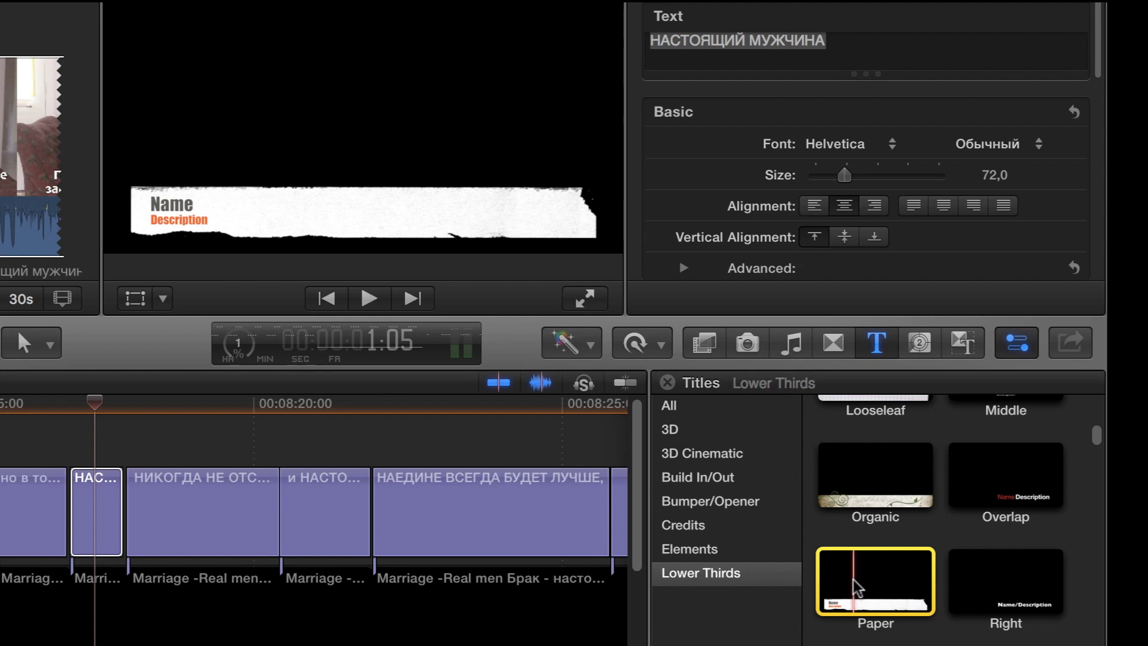
pyautogui.press('q')
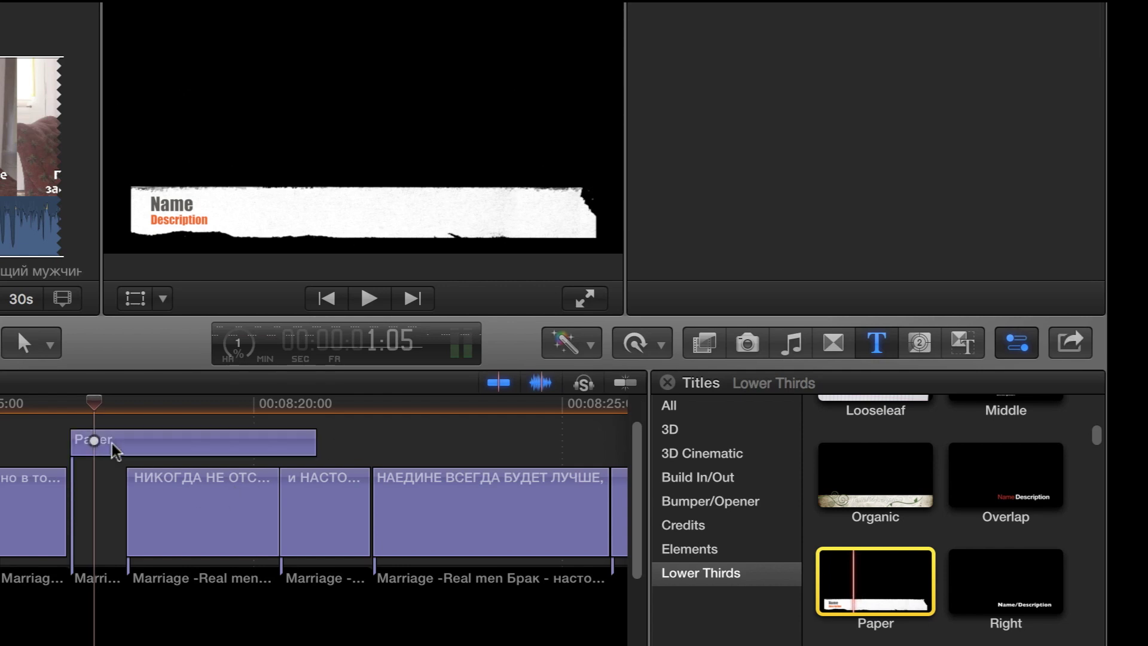
pyautogui.click(205, 448)
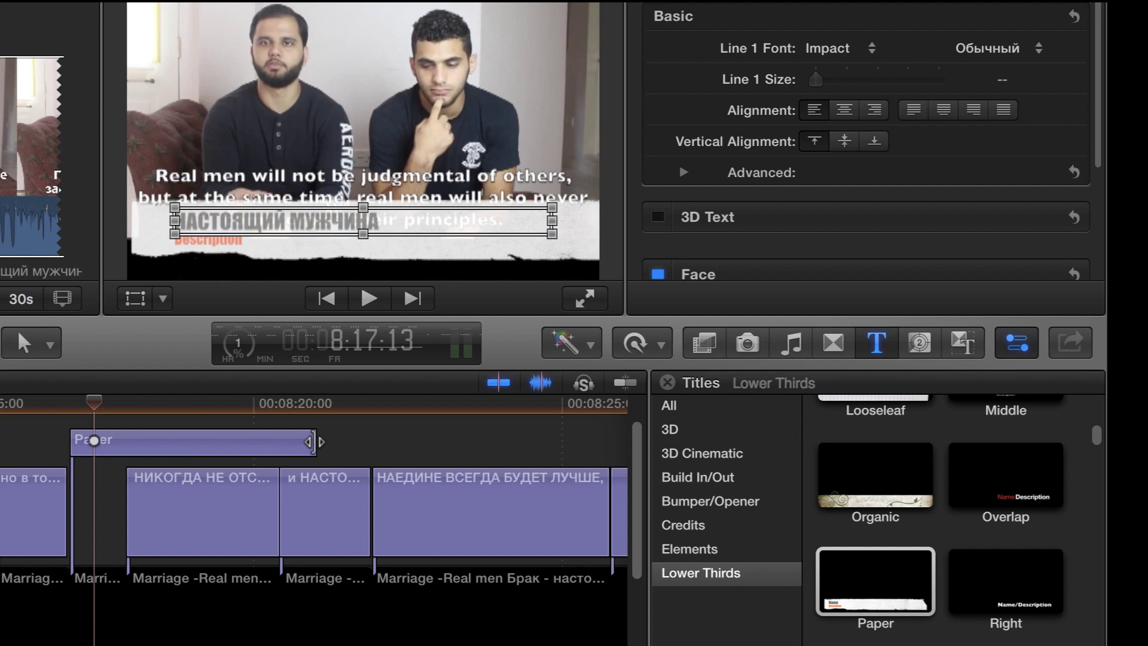
pyautogui.moveTo(314, 442); pyautogui.dragTo(71, 542)
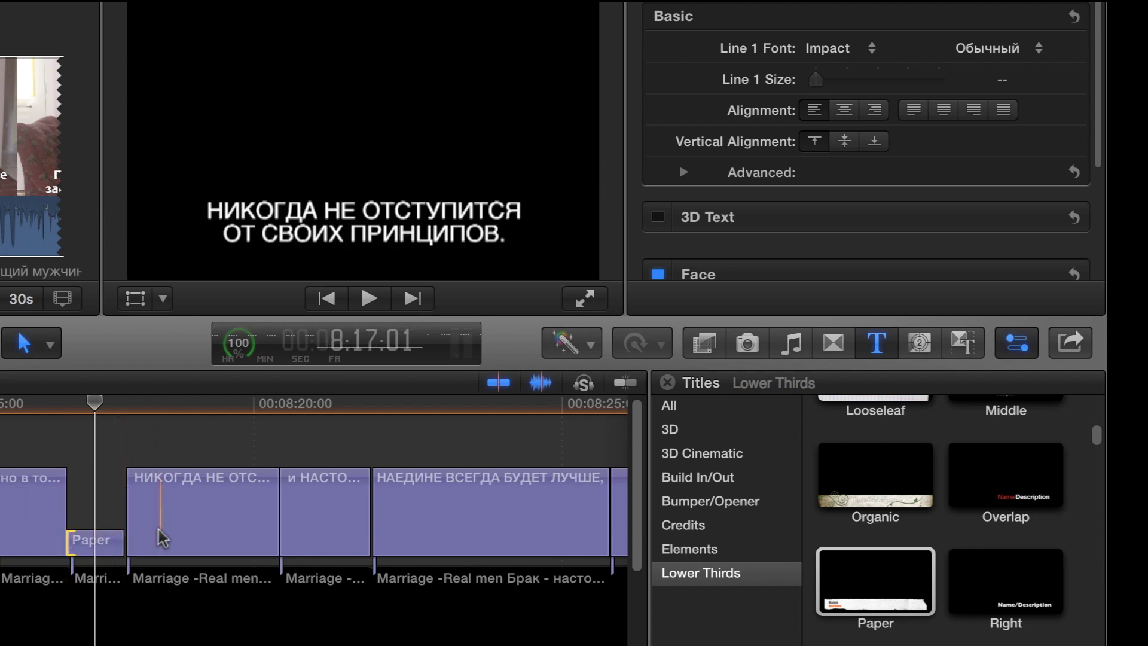
# Step: Delete the Description placeholder line from the Paper title
pyautogui.doubleClick(98, 541)
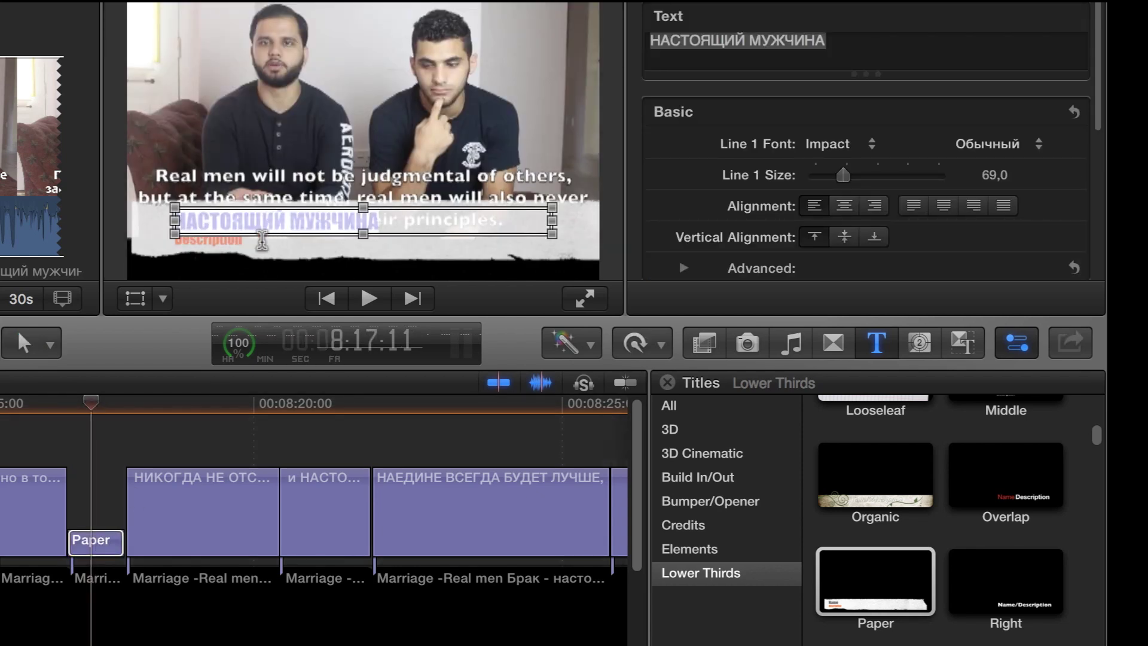
pyautogui.click(261, 239)
pyautogui.moveTo(262, 239); pyautogui.dragTo(177, 238)
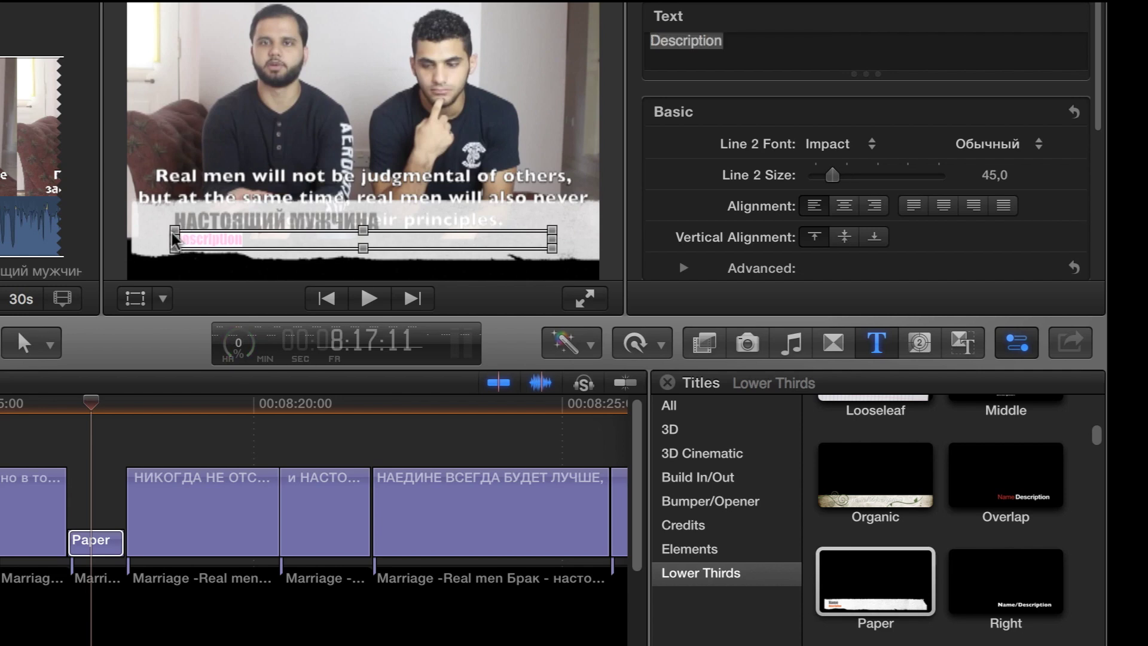
pyautogui.press('BackSpace')
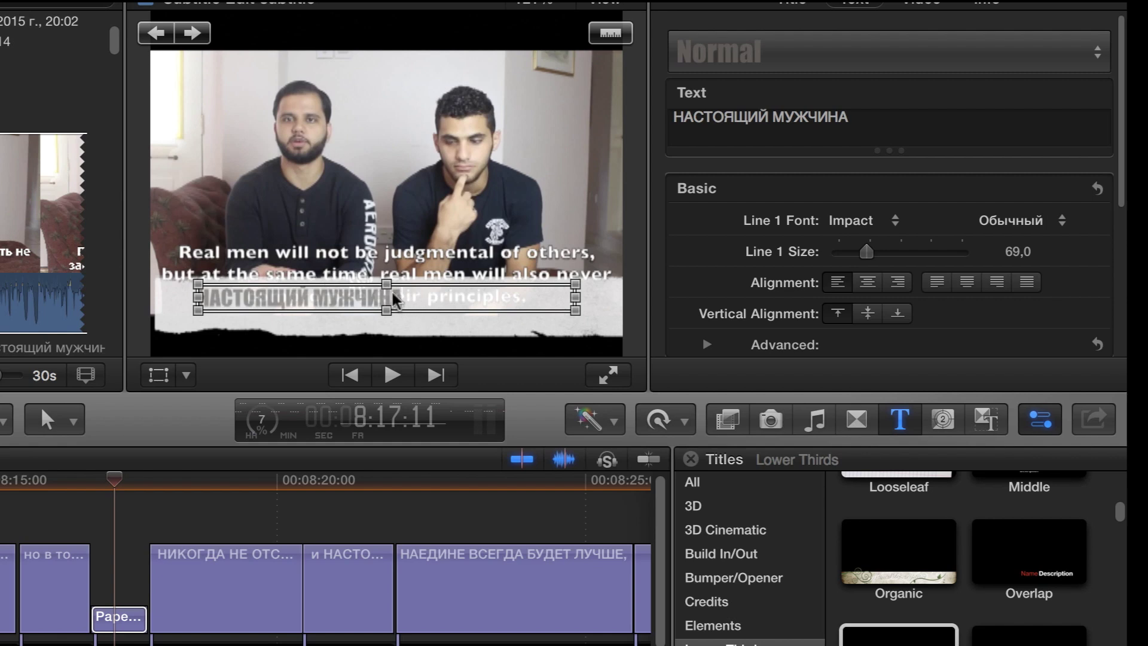
# Step: Set the НАСТОЯЩИЙ МУЖЧИНА line to size 106
pyautogui.moveTo(403, 298); pyautogui.dragTo(289, 293)
pyautogui.tripleClick(289, 293)
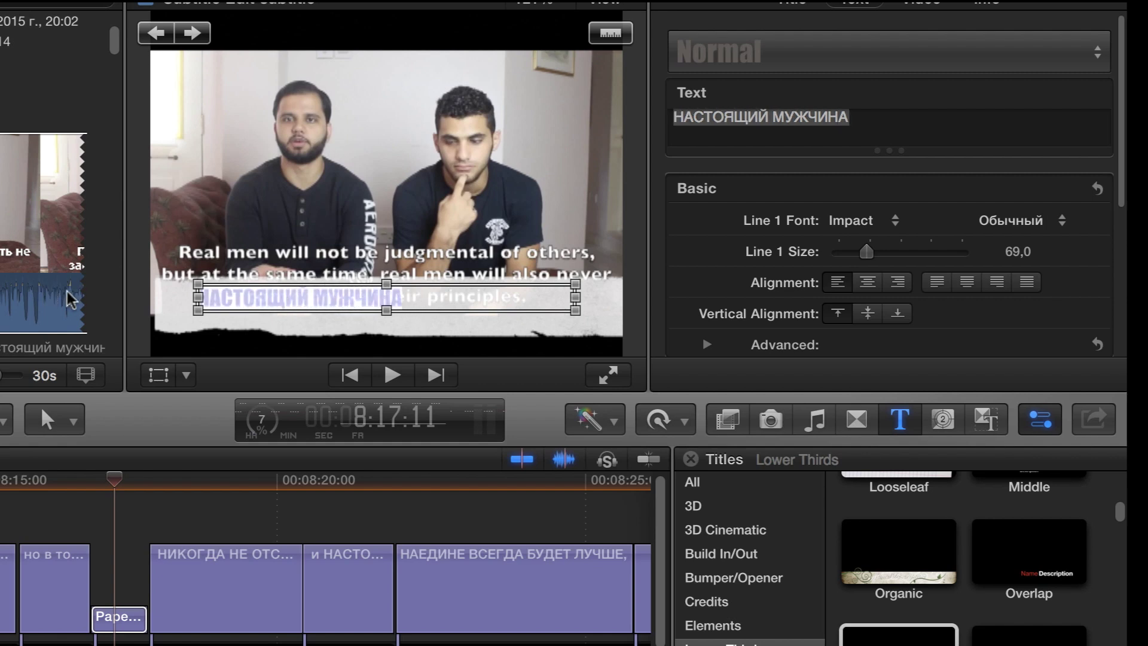
pyautogui.moveTo(405, 297); pyautogui.dragTo(187, 284)
pyautogui.moveTo(871, 258); pyautogui.dragTo(887, 259)
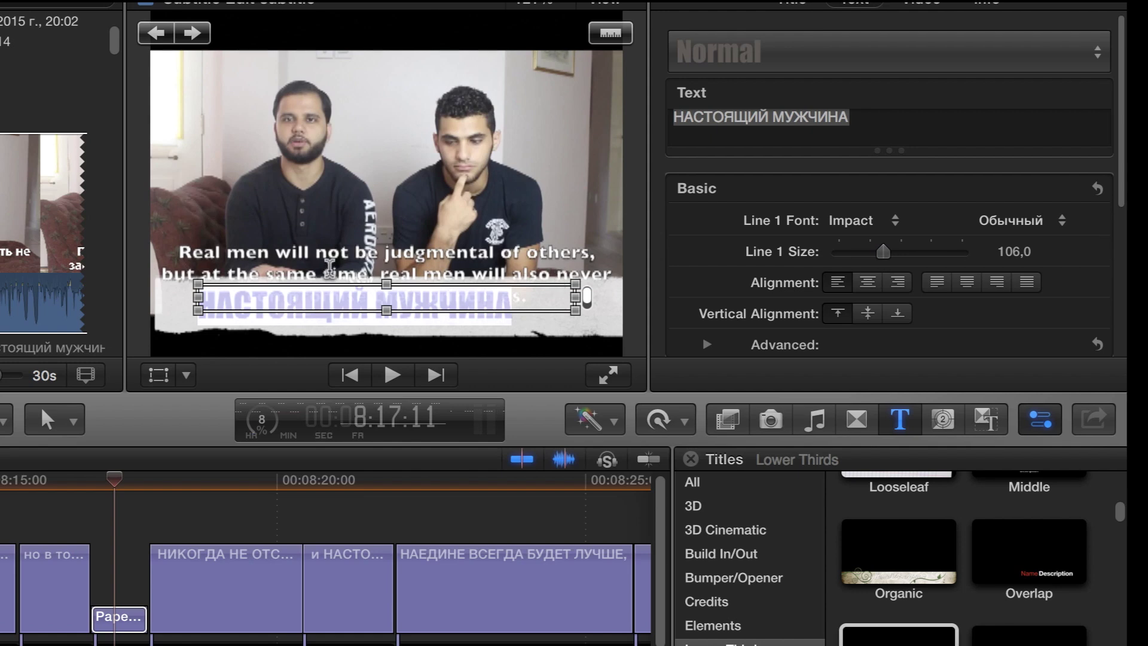
# Step: Move the lower third higher in the frame with the Transform tool
pyautogui.moveTo(387, 281); pyautogui.dragTo(396, 280)
pyautogui.click(159, 376)
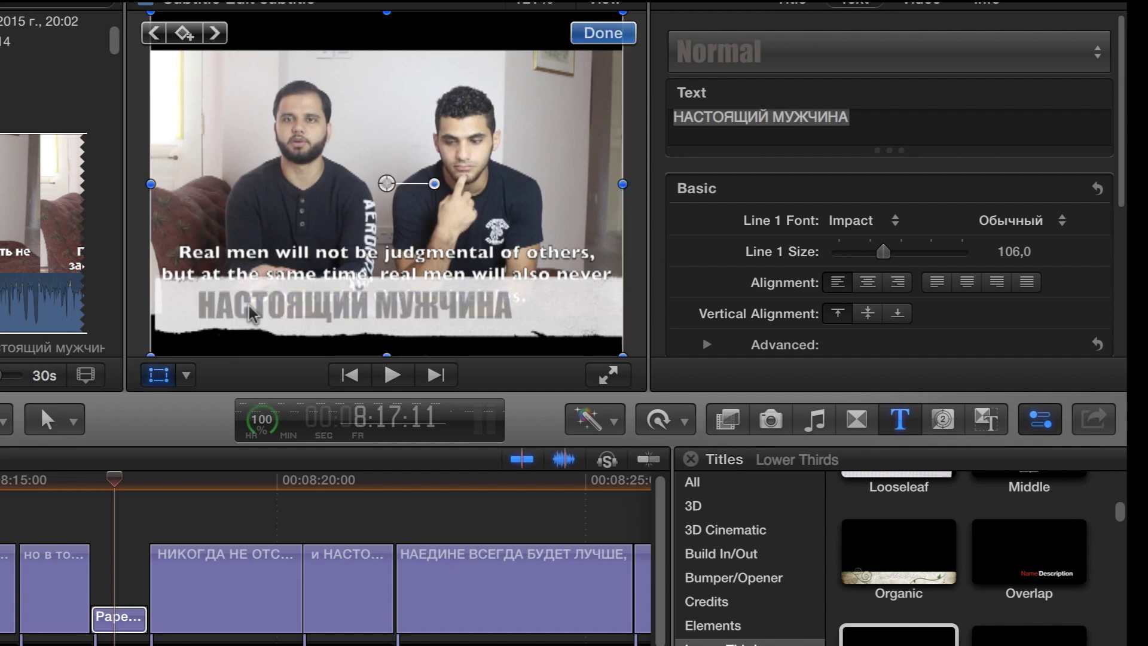
pyautogui.moveTo(388, 186); pyautogui.dragTo(389, 148)
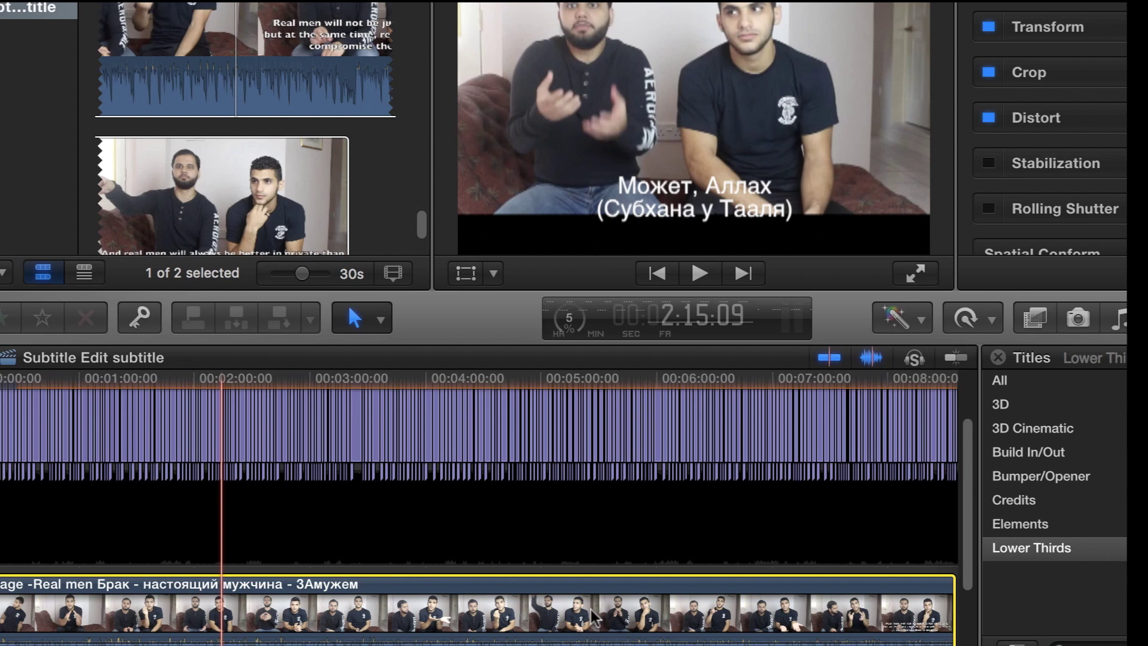
# Step: Select the video and every subtitle title and make a New Compound Clip from them
pyautogui.click(168, 565)
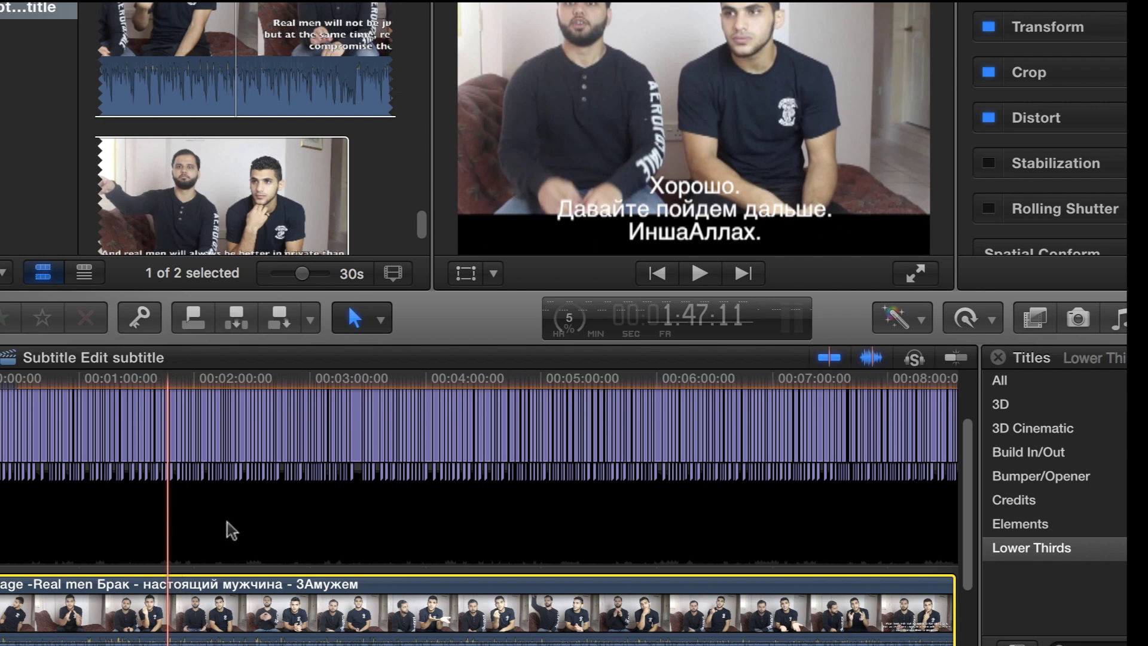
pyautogui.press('super+a')
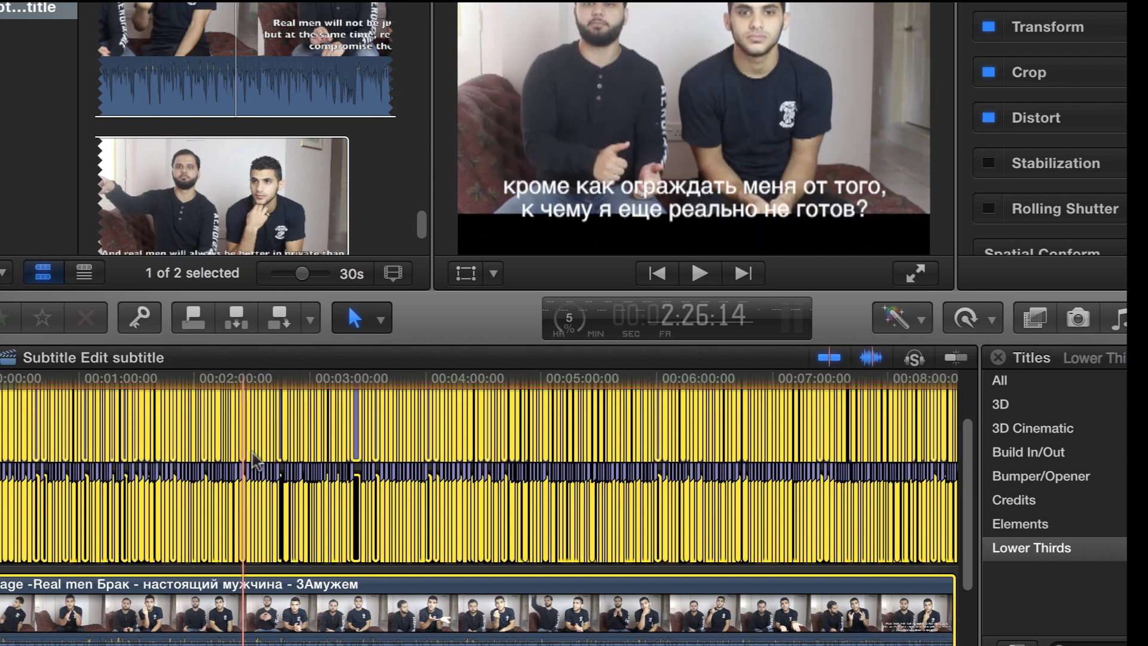
pyautogui.rightClick(262, 438)
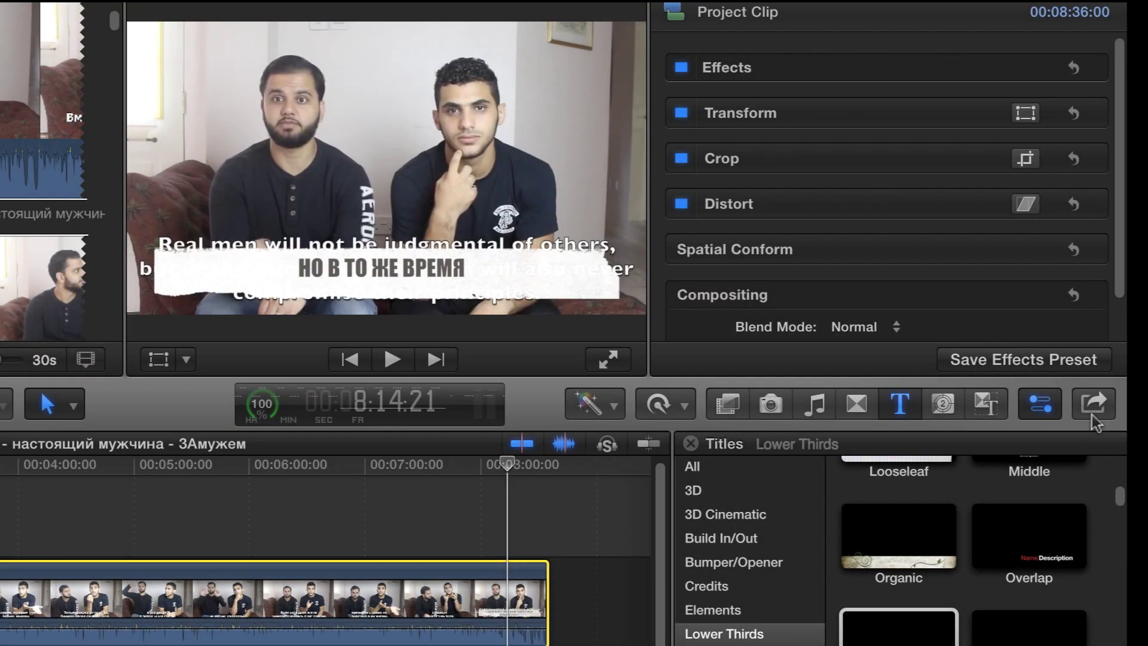
# Step: Share as Master File (default) and review its H.264, 1280 x 720 Settings
pyautogui.click(1093, 404)
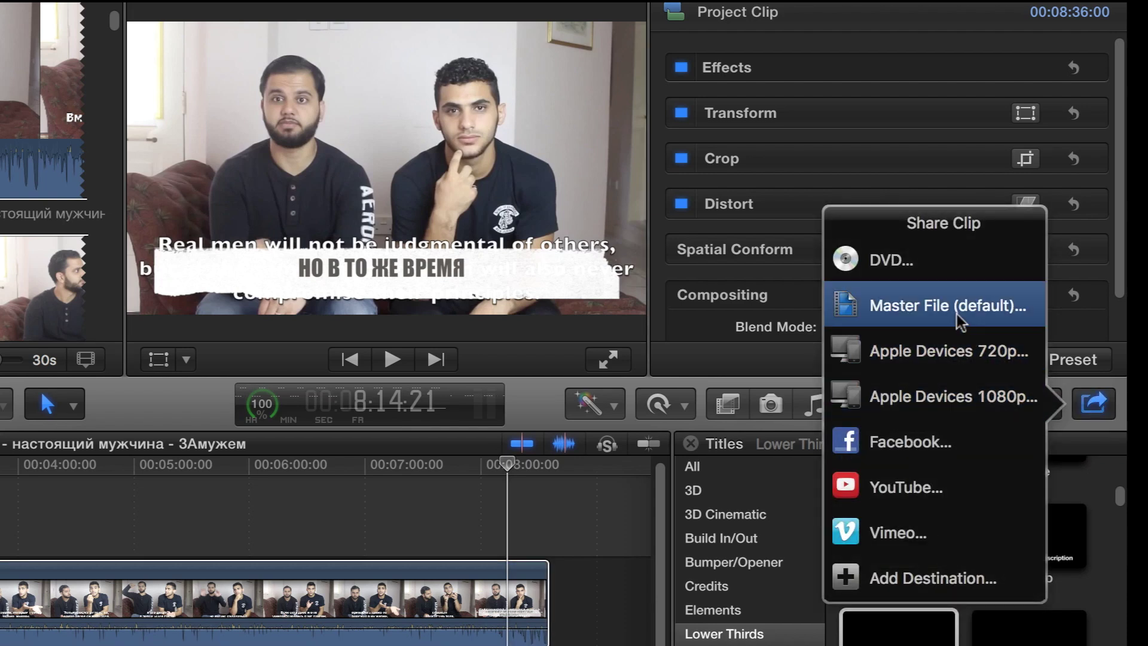
pyautogui.click(957, 314)
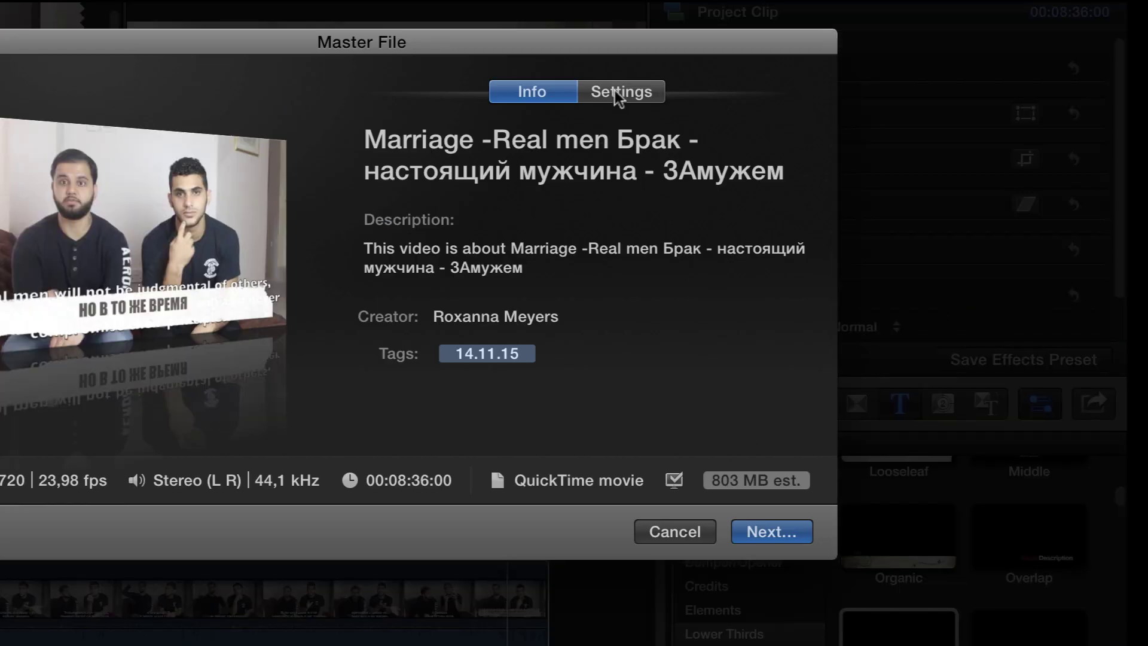
pyautogui.click(615, 91)
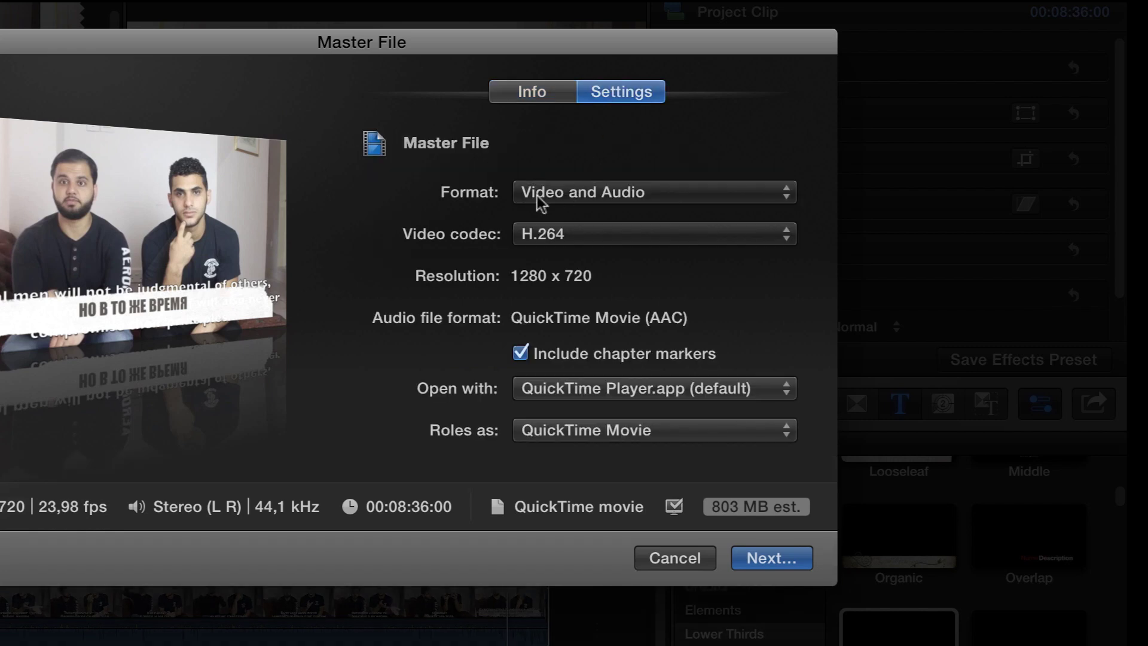